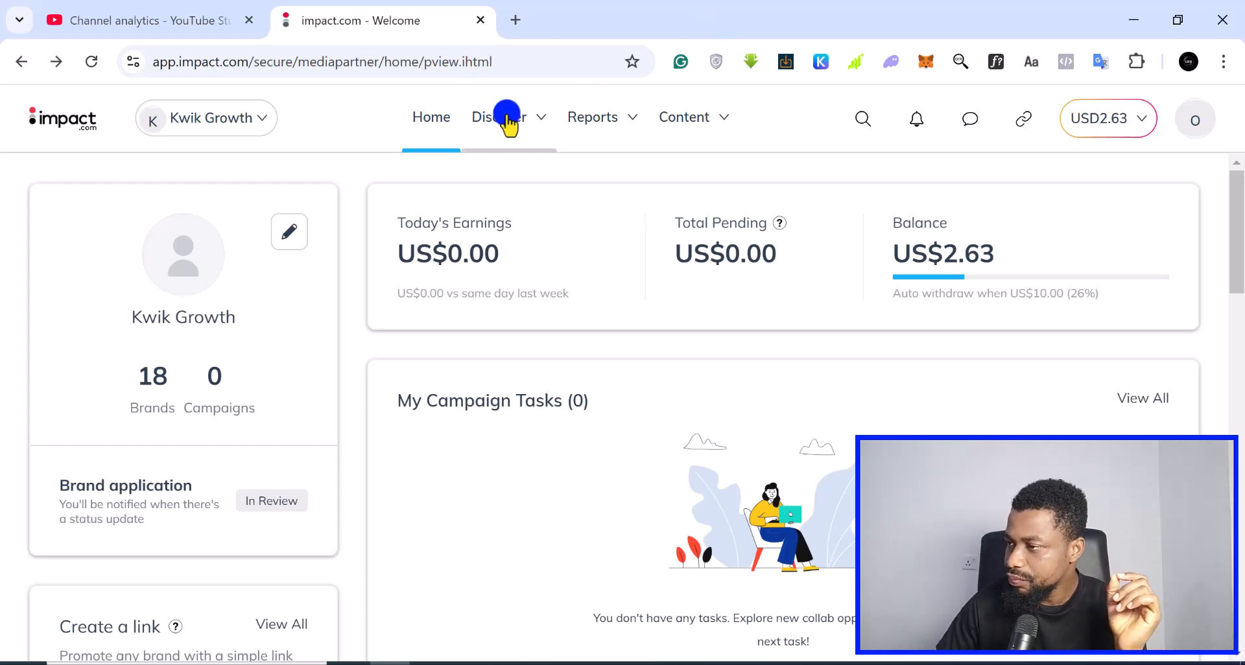
- Open the brand marketplace and search it for "hosting"
left_click(504, 118)
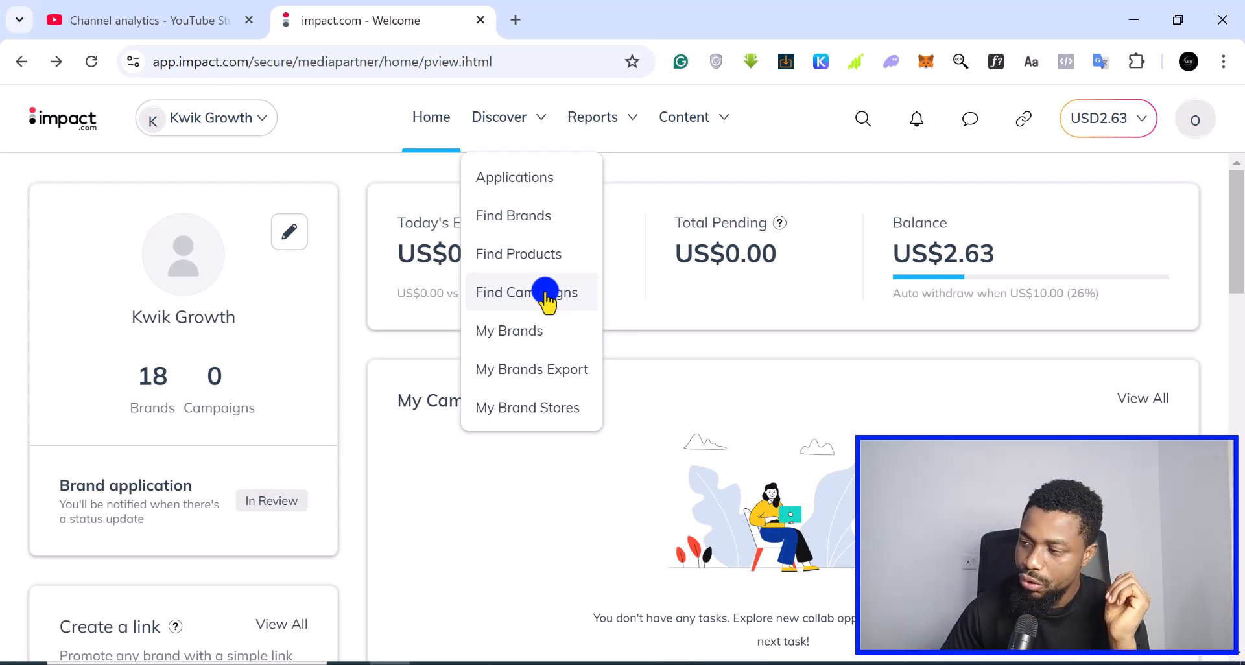
left_click(517, 215)
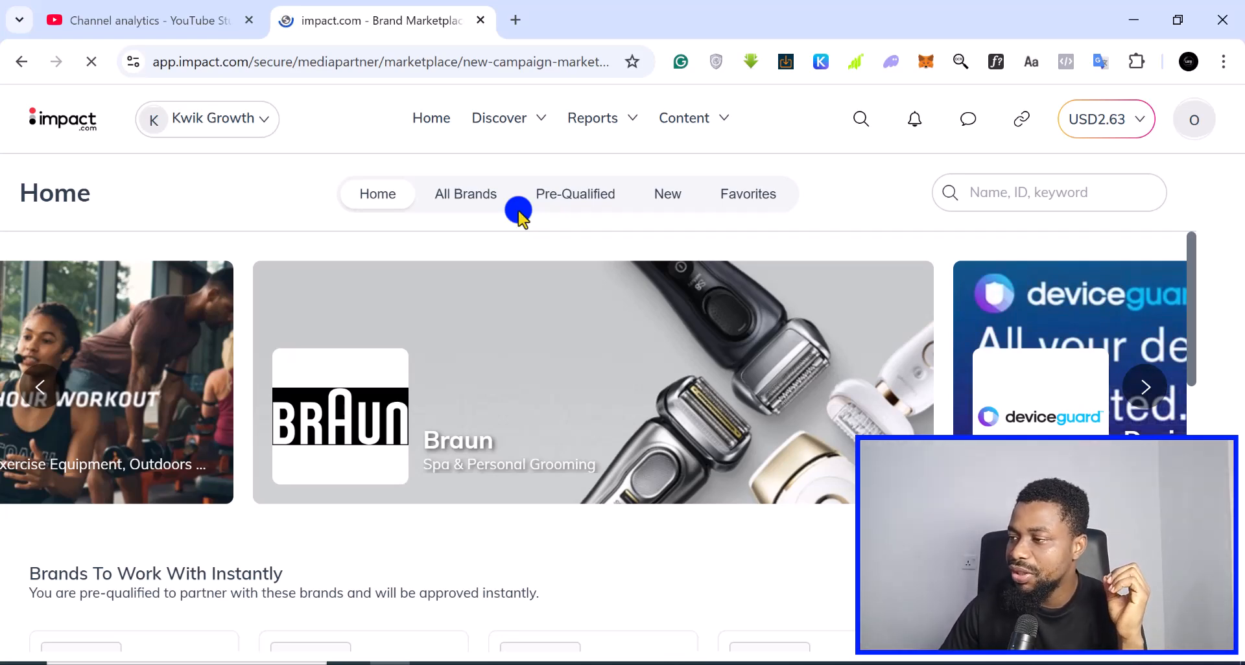
left_click(999, 193)
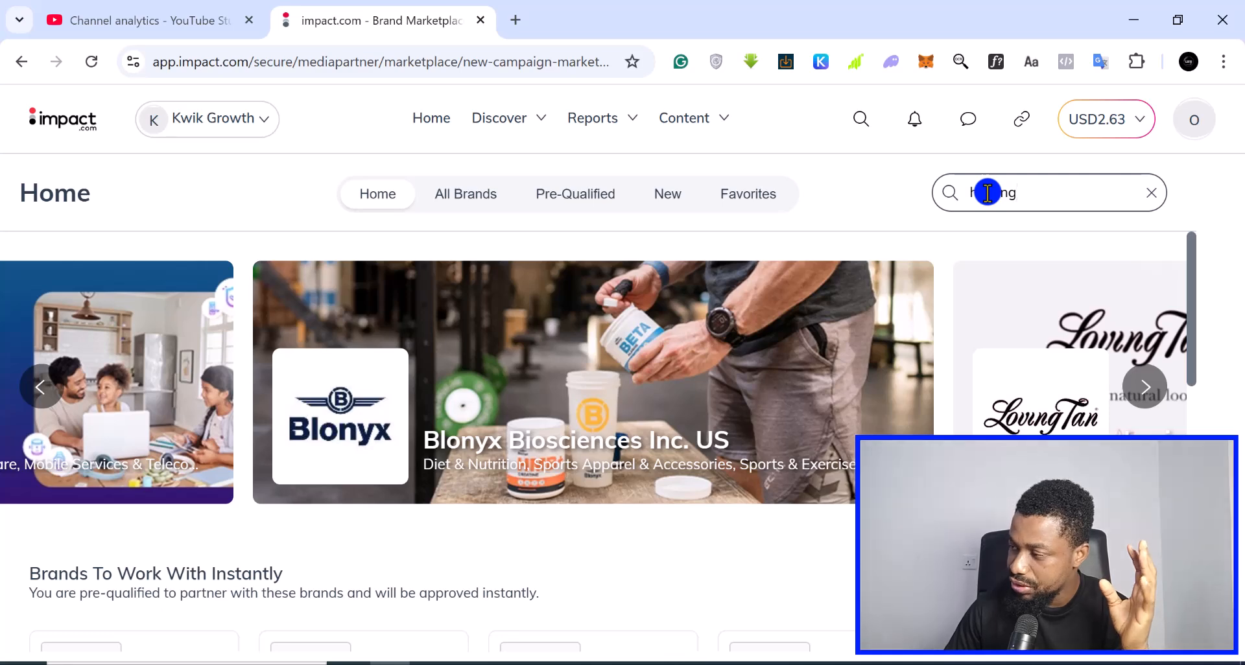
key("Return")
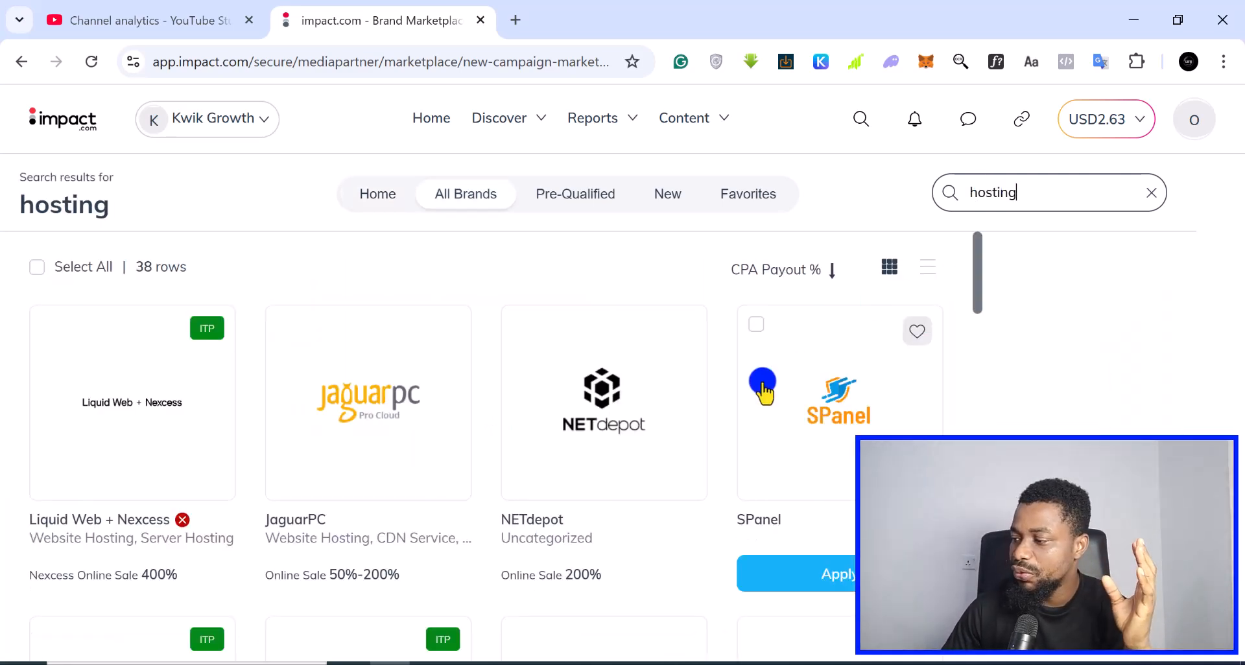
- Look through the hosting search results, comparing the brands' categories and payout rates
scroll(763, 386, "down", 5)
scroll(763, 386, "down", 4)
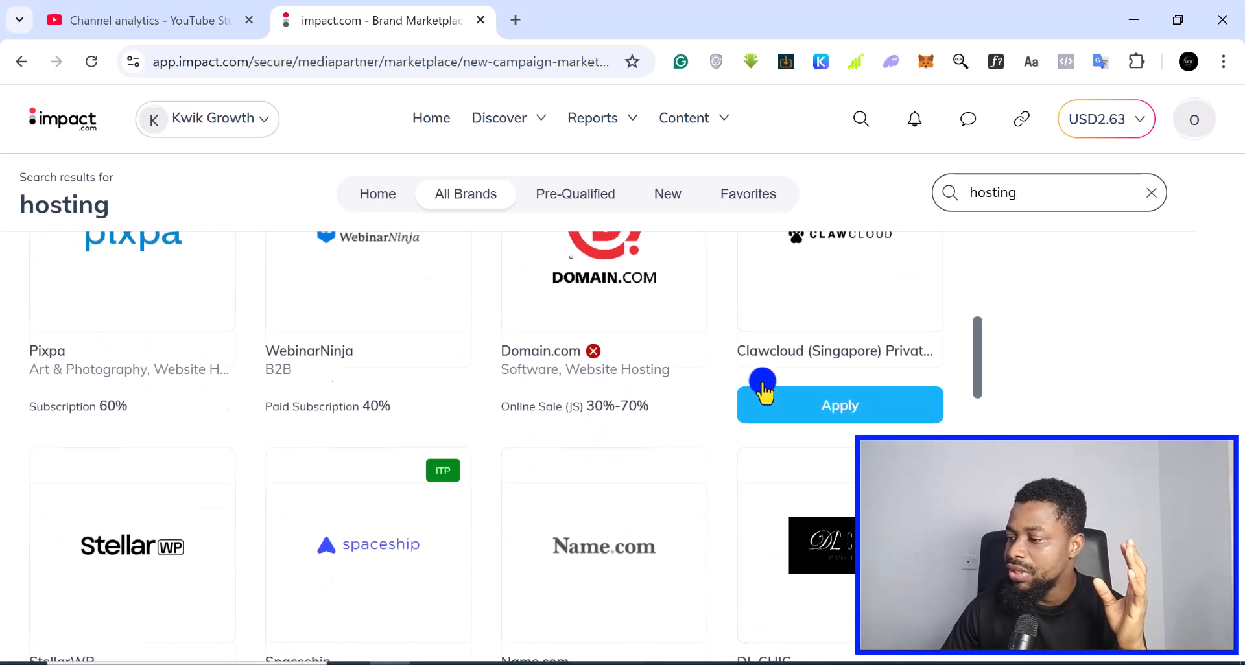
scroll(762, 388, "down", 3)
scroll(763, 387, "down", 2)
scroll(763, 386, "up", 5)
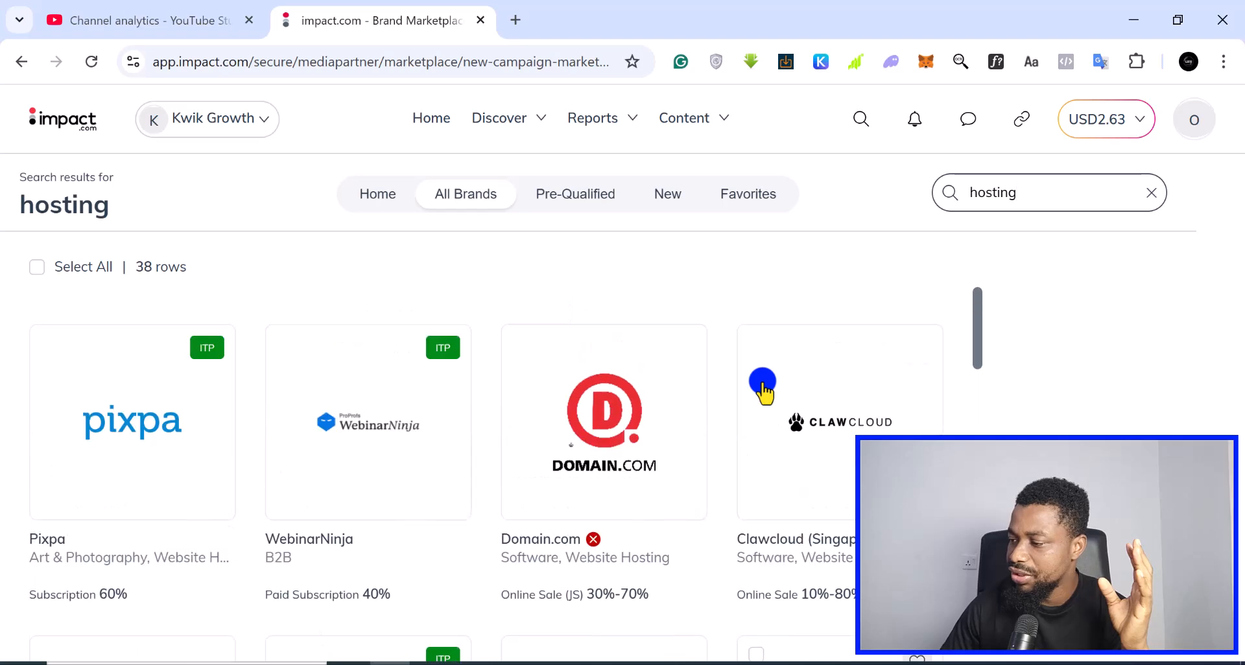
scroll(615, 531, "up", 4)
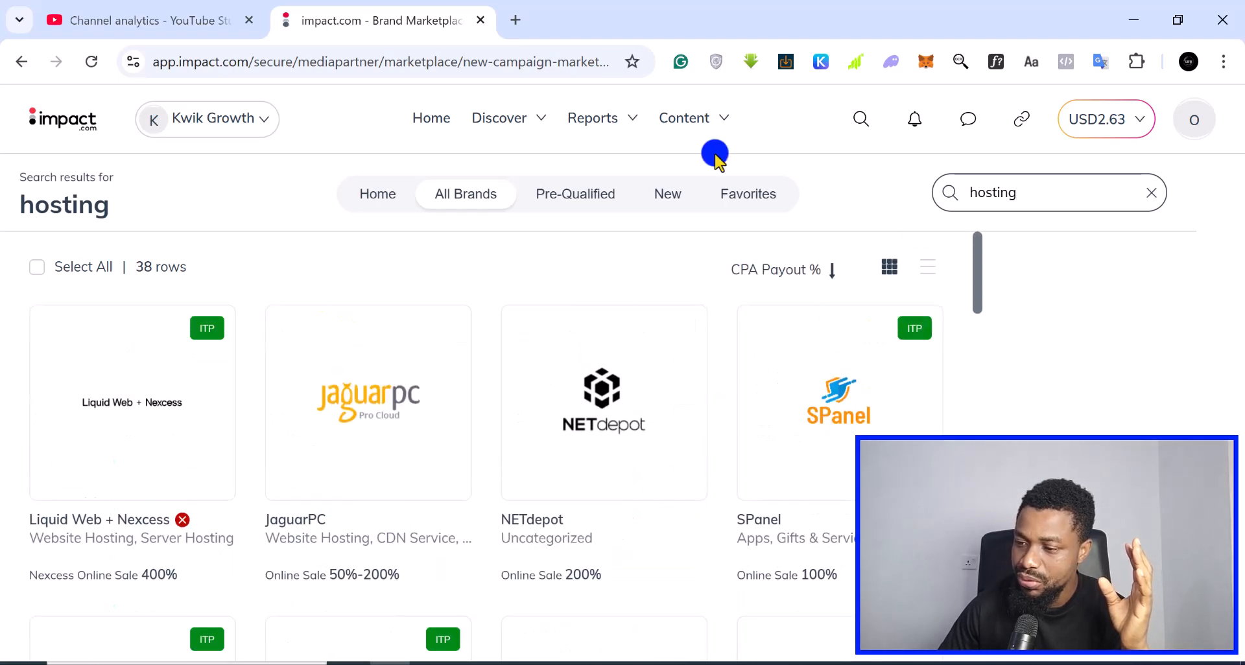
scroll(670, 445, "down", 6)
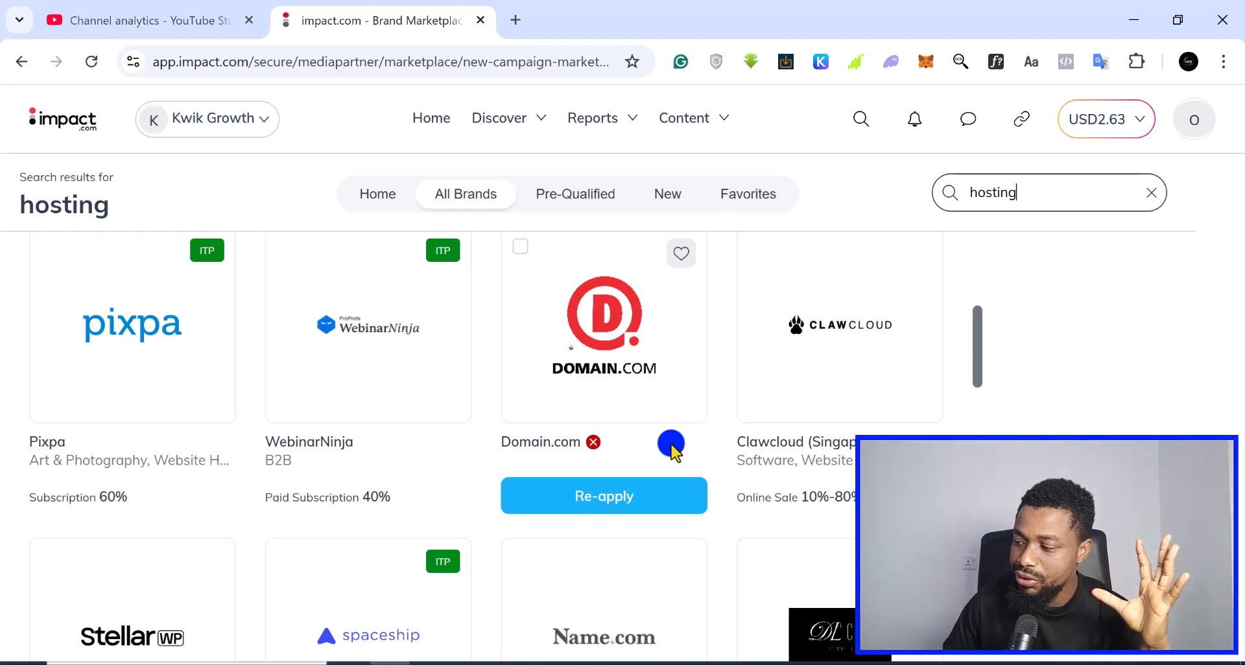
scroll(575, 398, "down", 5)
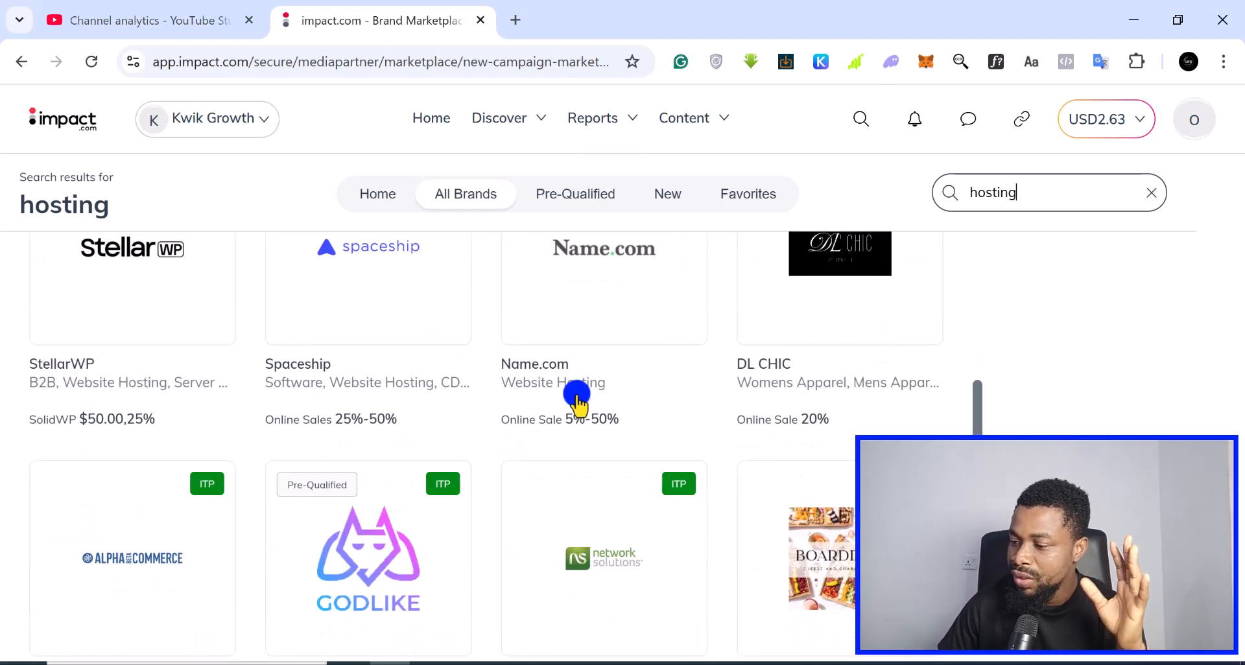
scroll(576, 397, "up", 6)
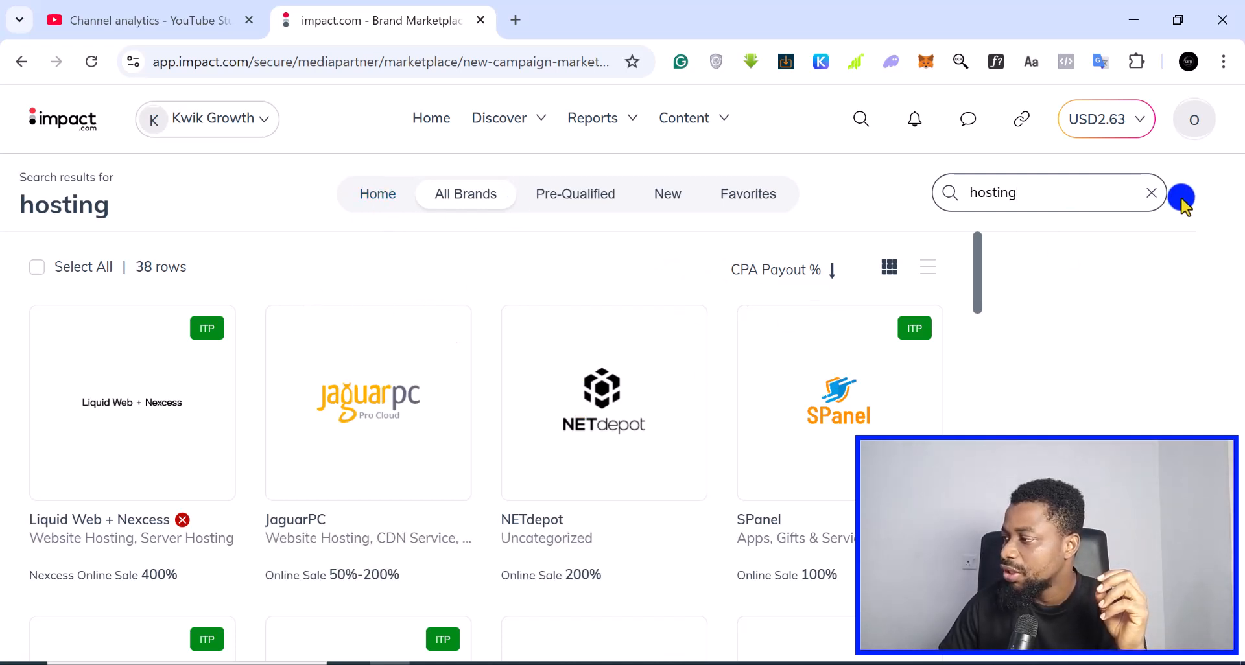
- Clear the hosting search and sort the full brand list by CPI Payout Amount
left_click(1150, 193)
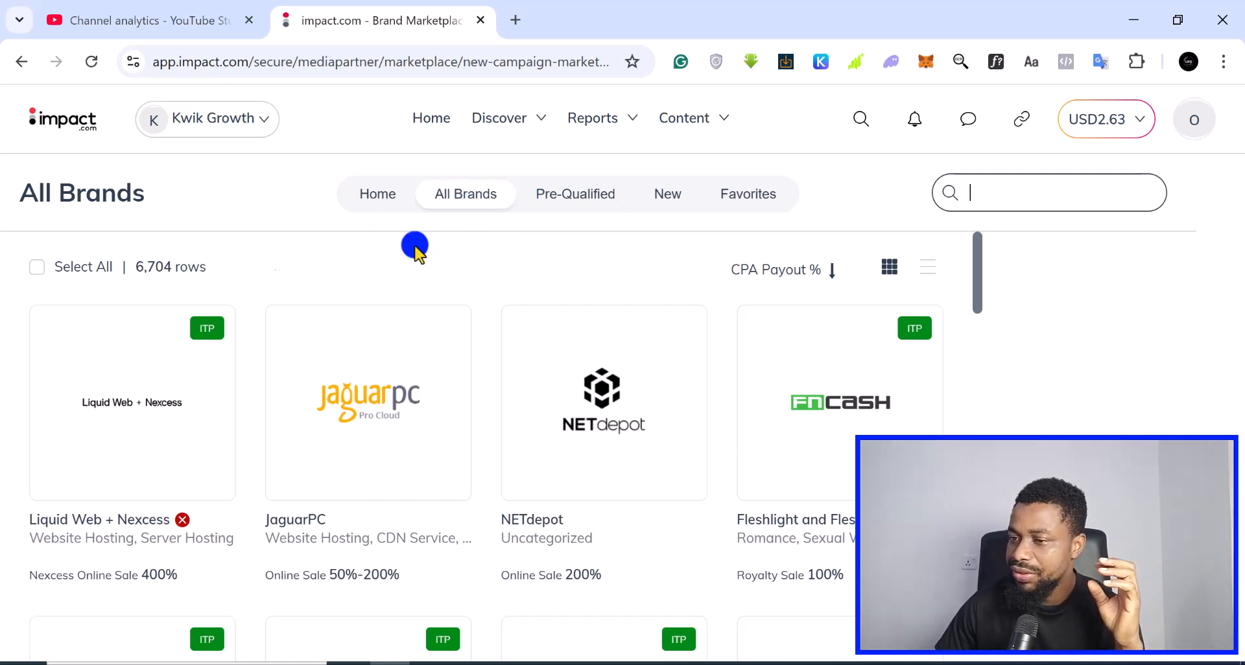
left_click(170, 270)
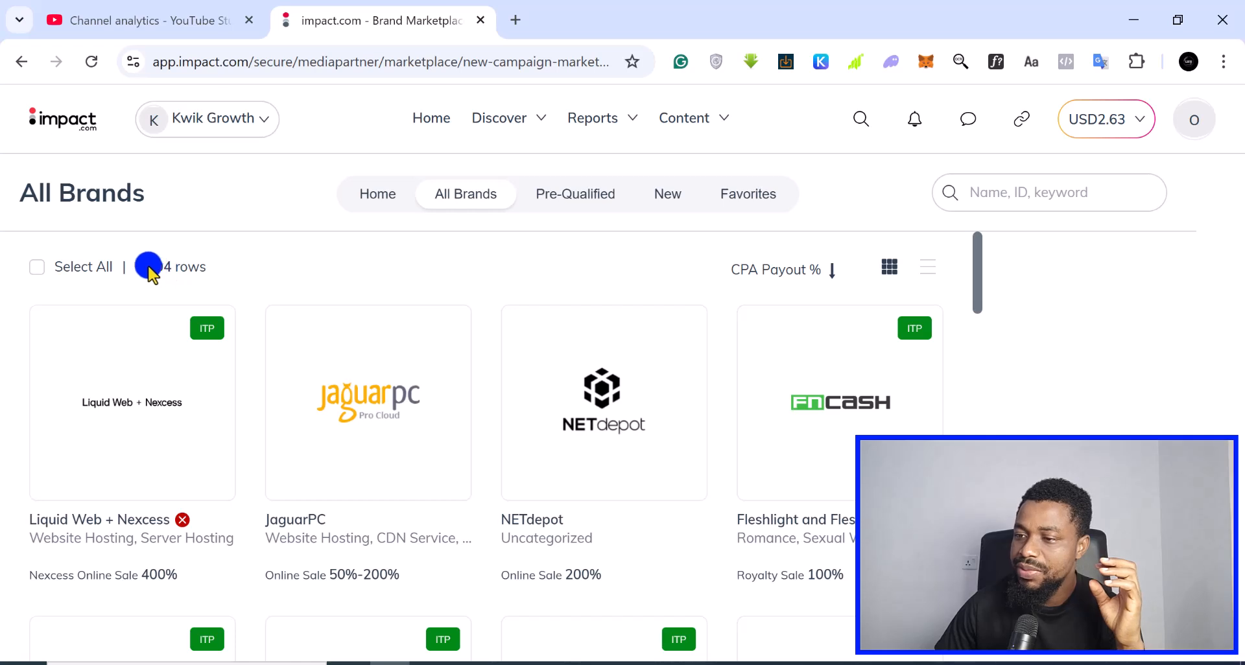
scroll(307, 280, "down", 1)
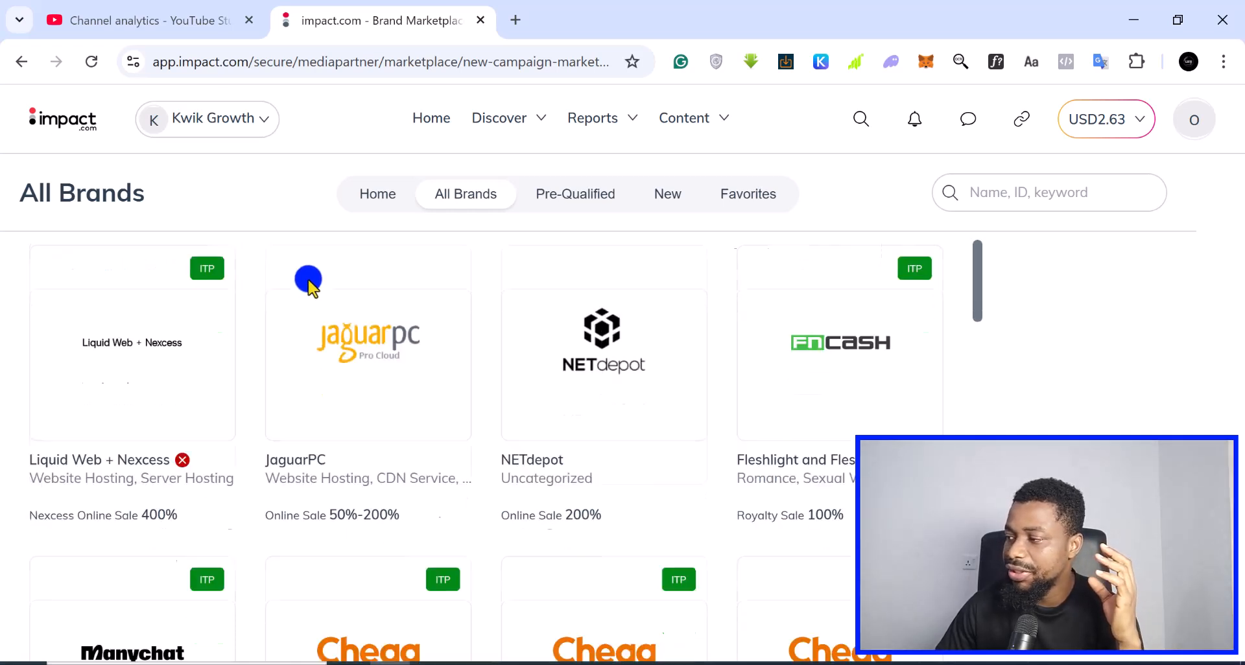
scroll(308, 280, "up", 1)
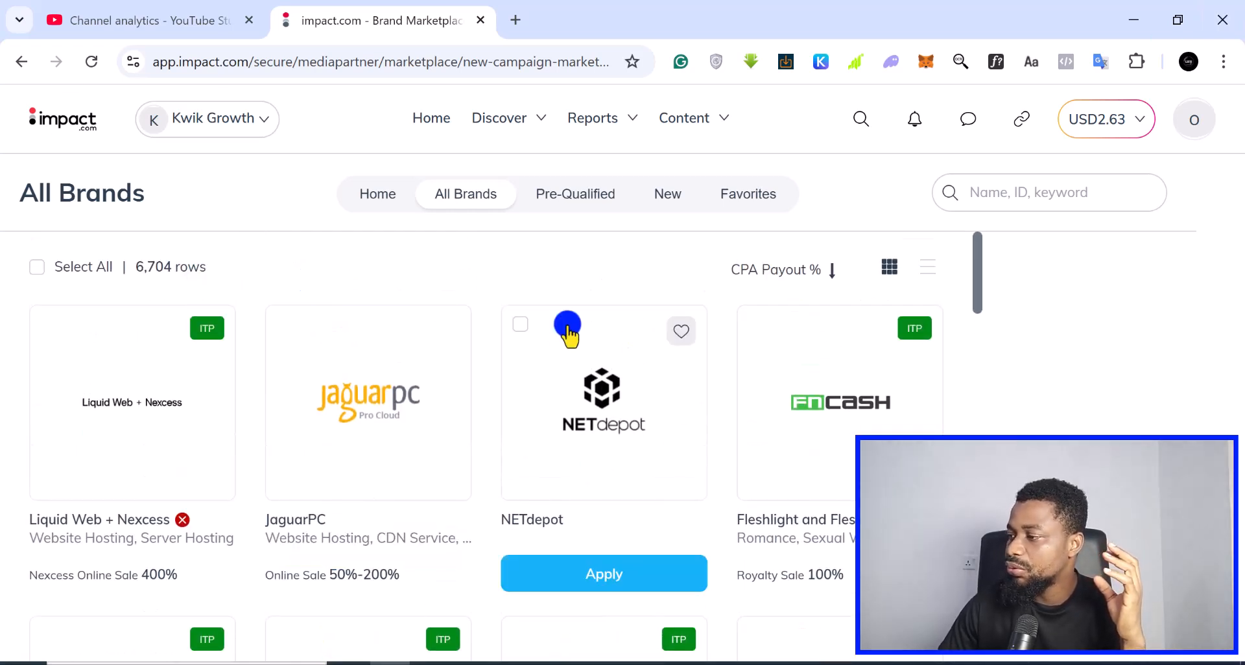
left_click(769, 272)
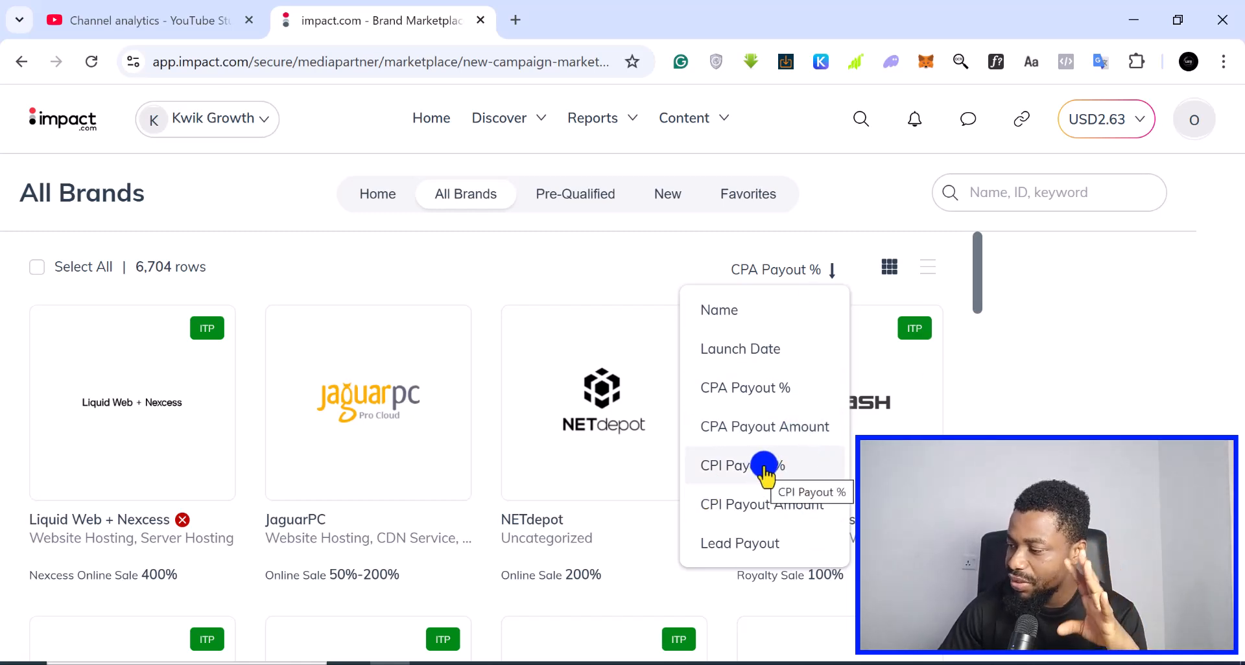
left_click(793, 506)
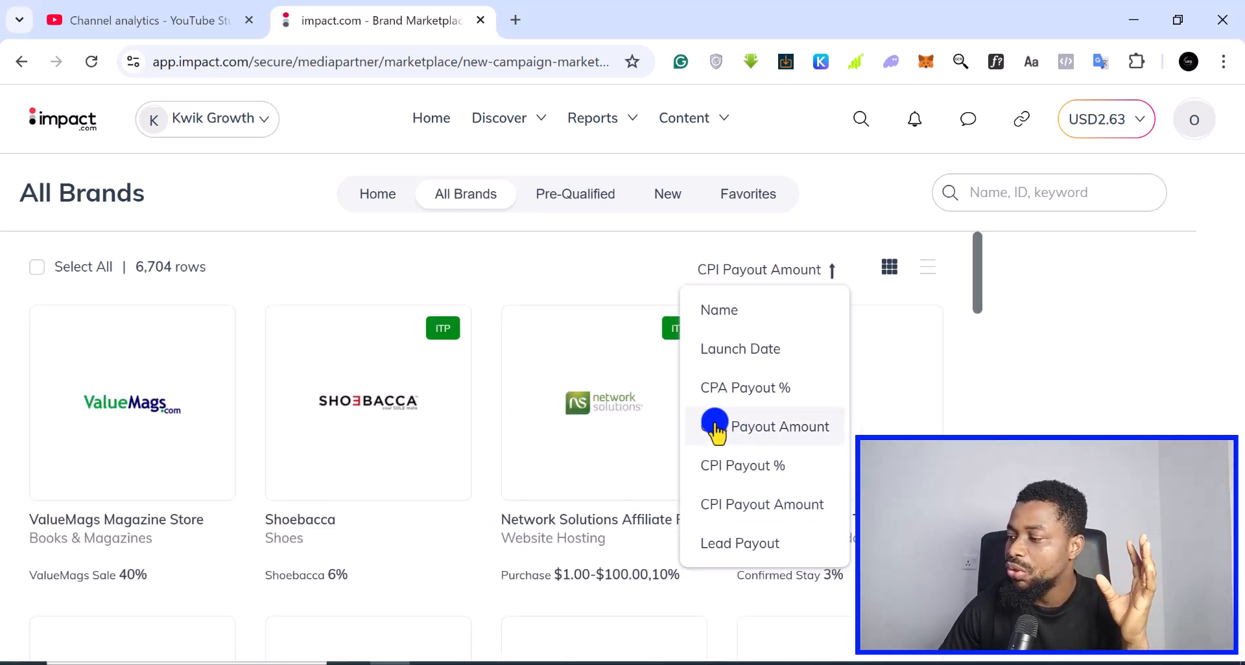
- Examine the sorted brands and compare the commission each one offers
scroll(642, 417, "down", 2)
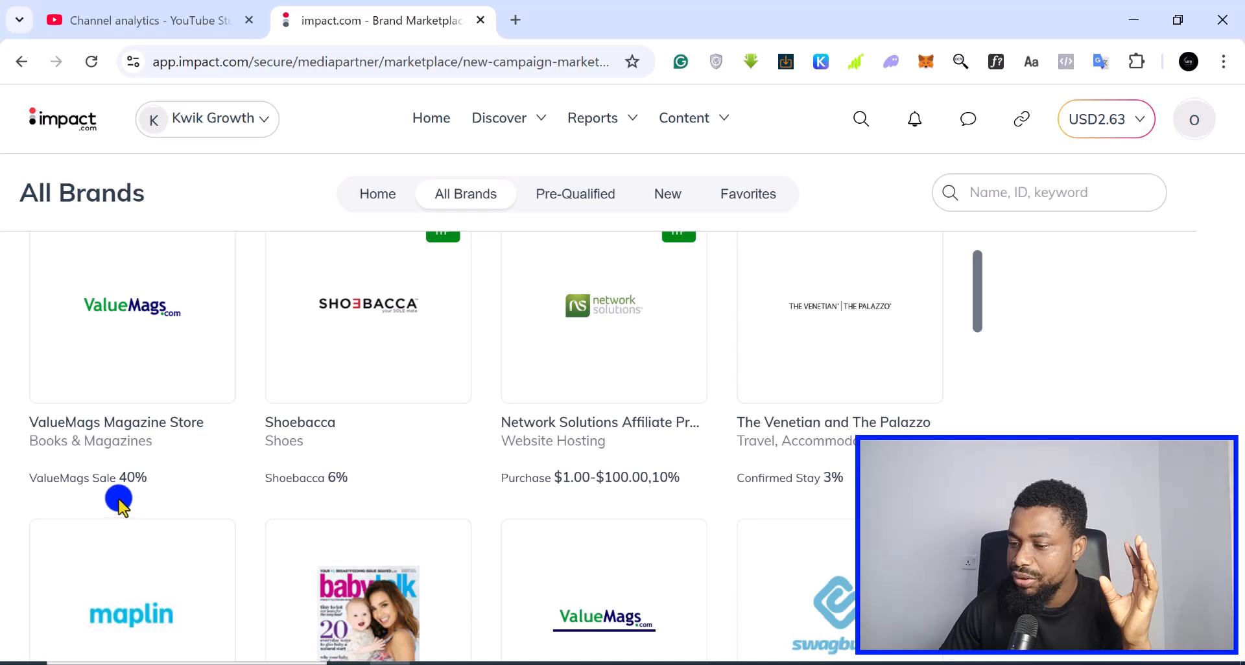
mouse_move(118, 493)
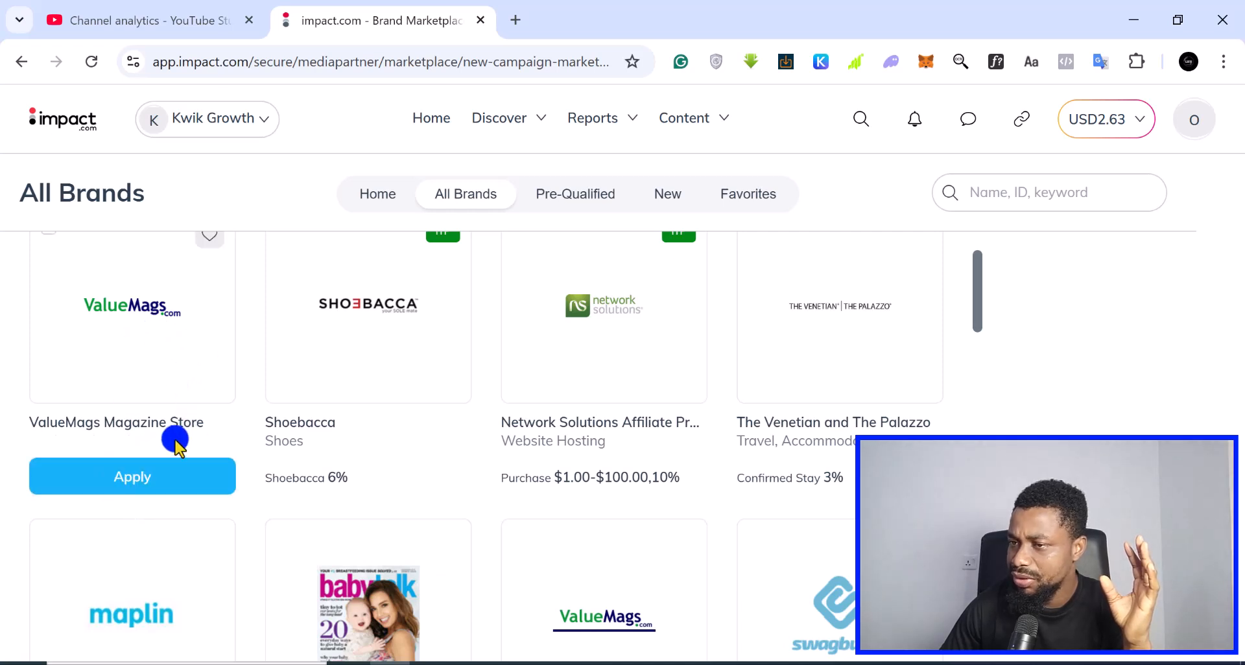
scroll(173, 441, "up", 2)
scroll(173, 447, "down", 2)
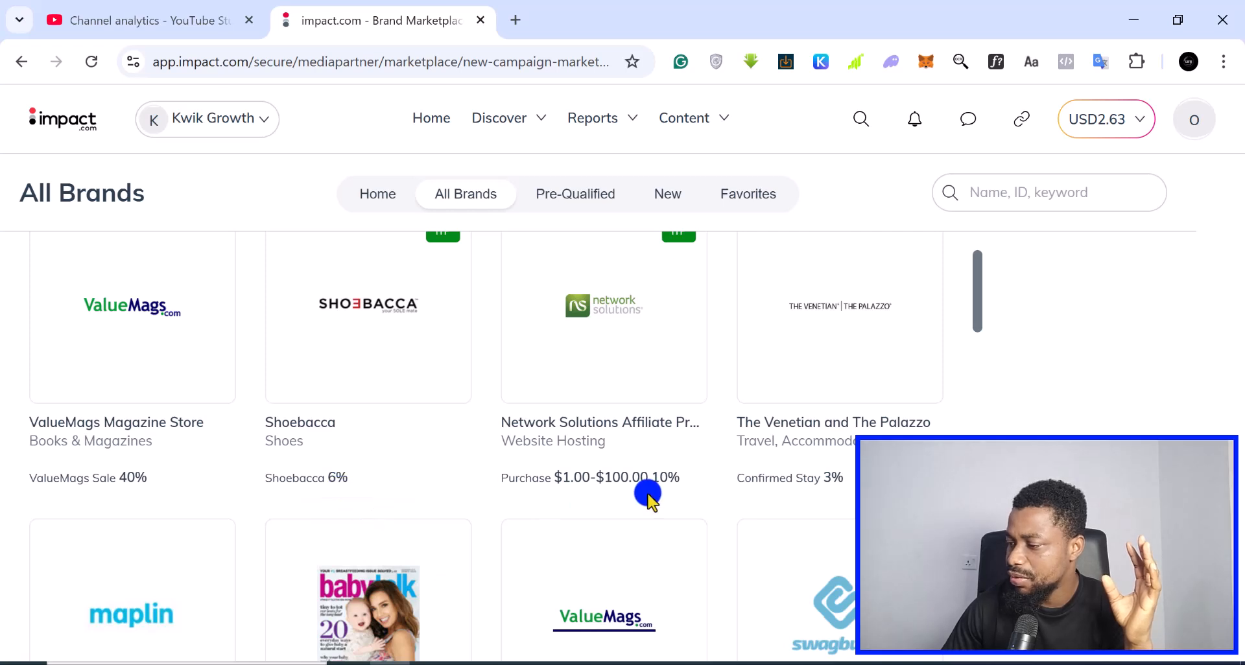
mouse_move(618, 497)
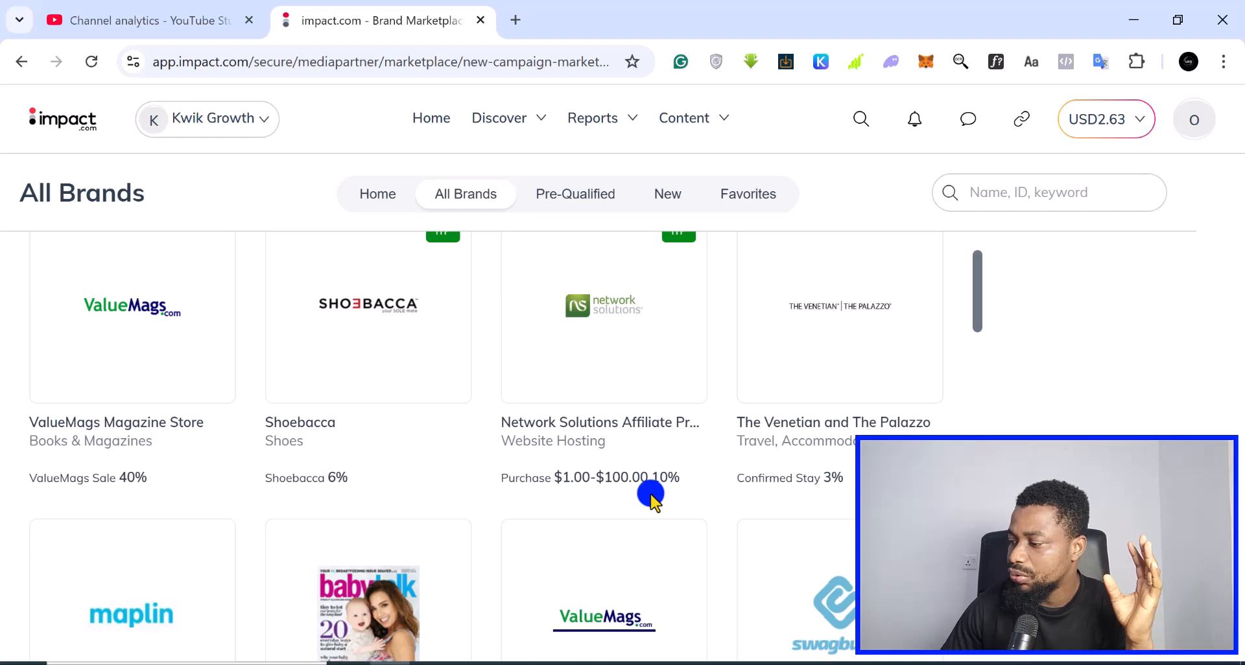
scroll(652, 496, "down", 3)
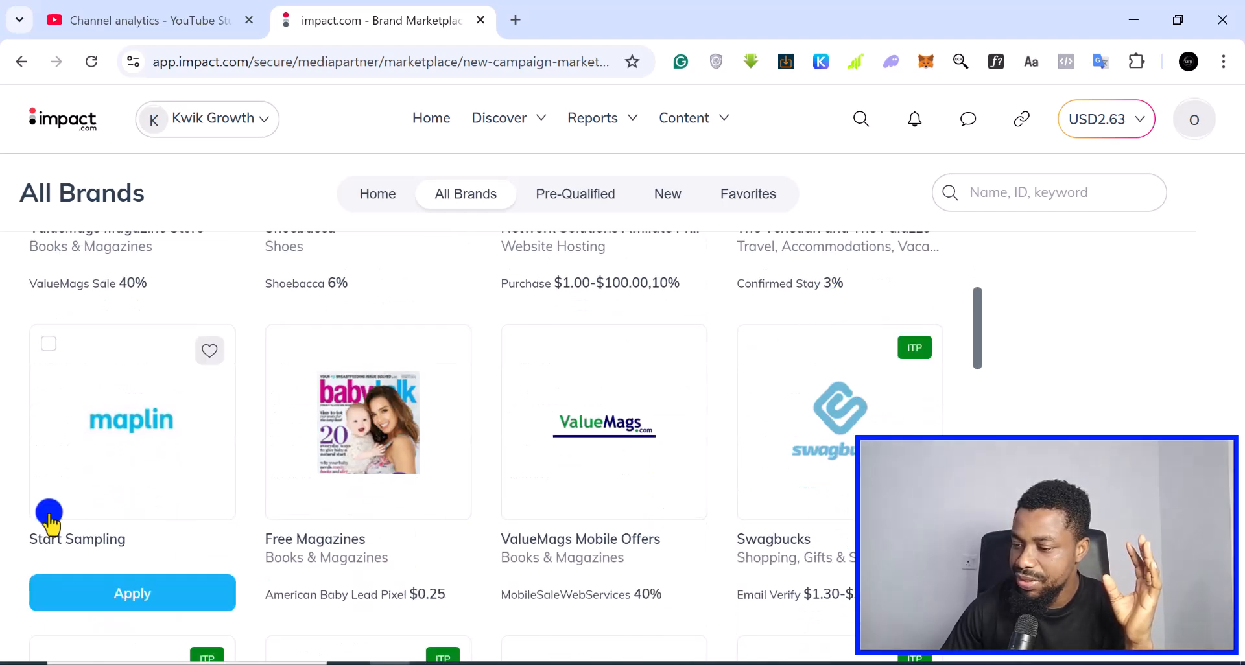
scroll(48, 506, "down", 4)
scroll(193, 506, "down", 3)
scroll(123, 370, "up", 9)
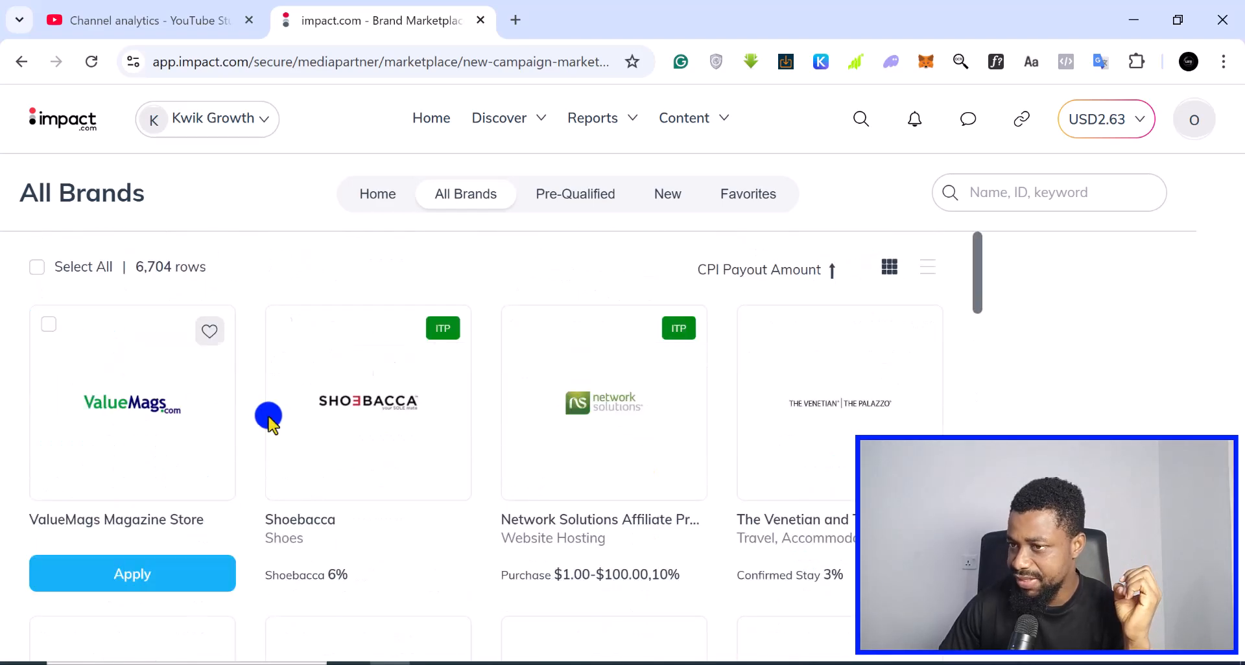
- Filter the All Brands list by the Online Sale payout model and browse the matching brands
left_click(374, 195)
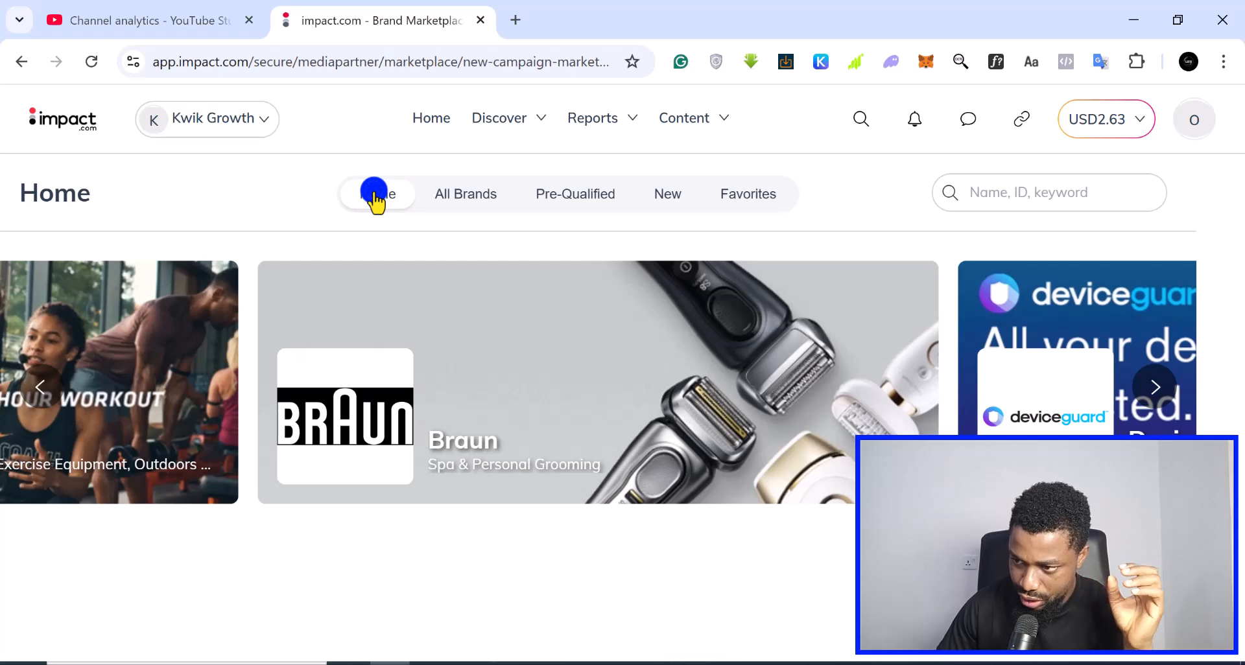
left_click(473, 194)
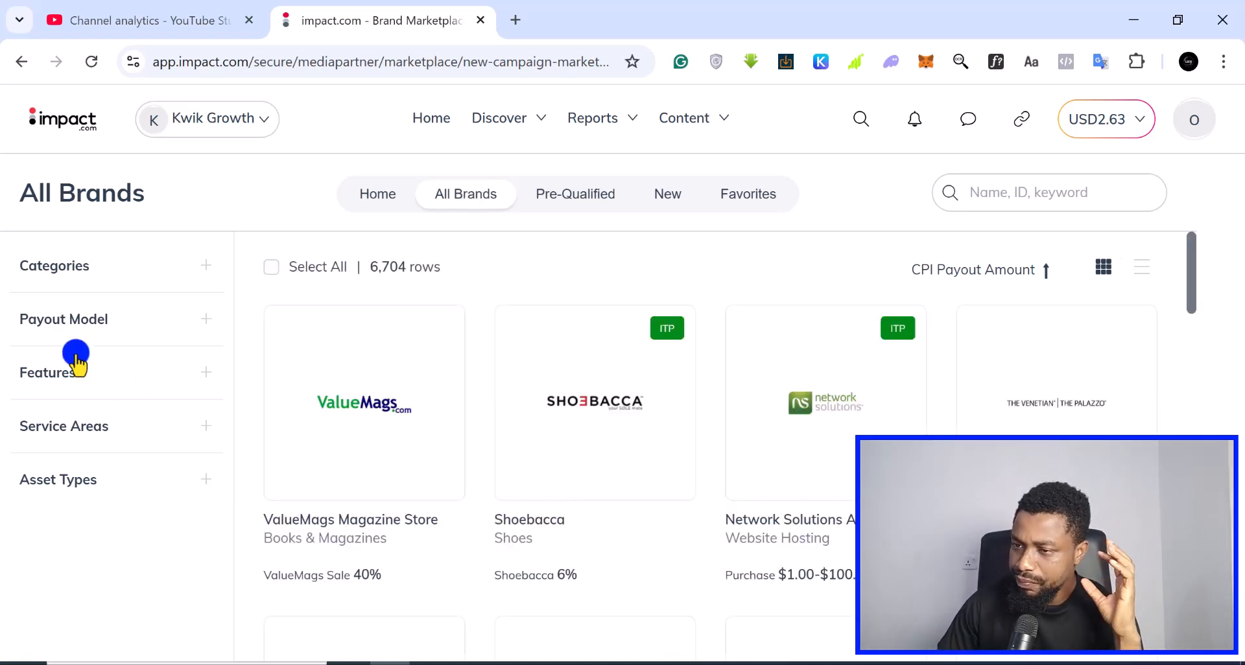
left_click(217, 319)
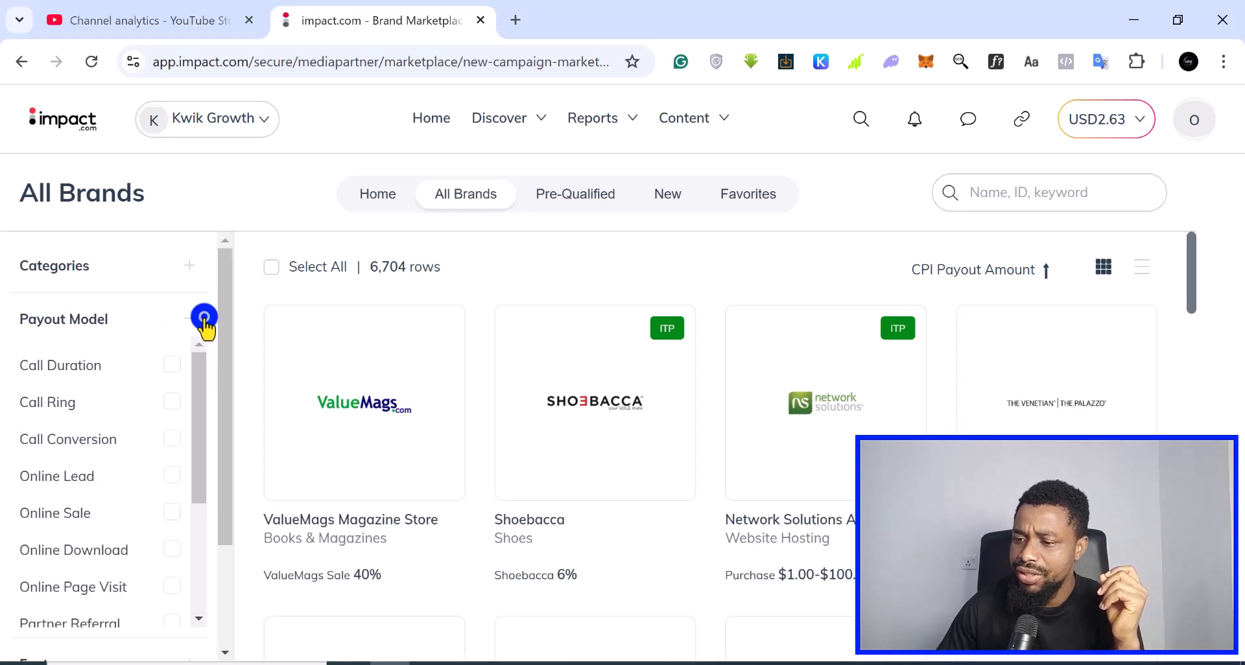
scroll(99, 423, "down", 2)
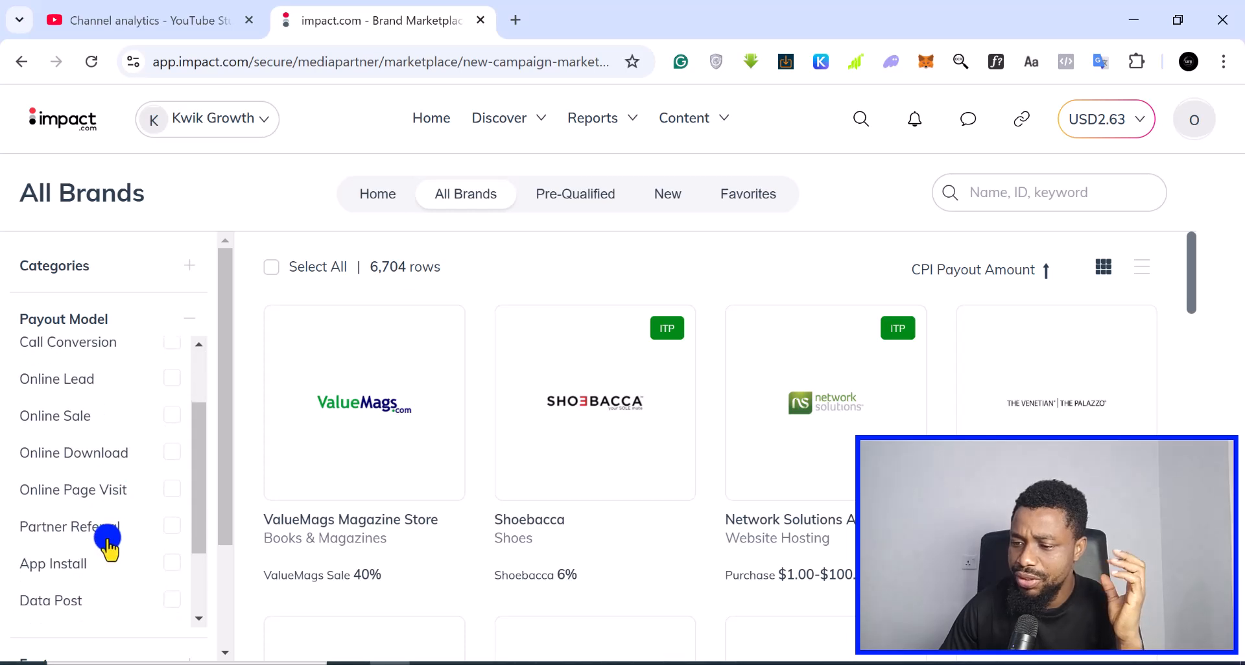
left_click(172, 414)
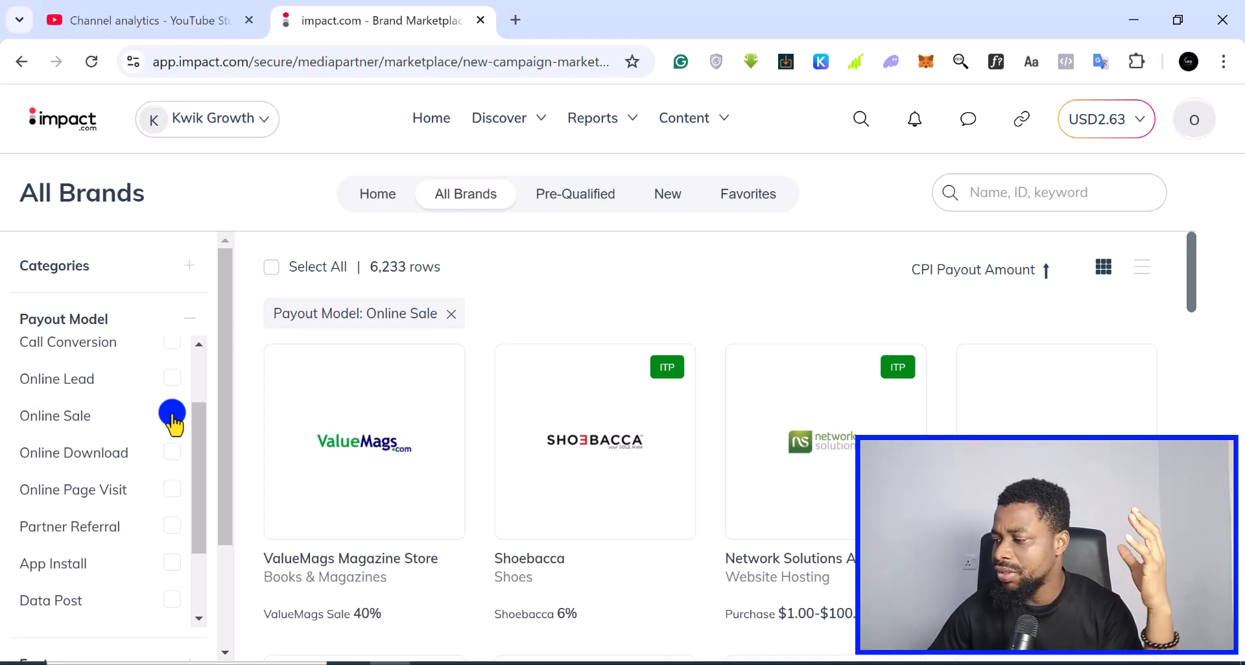
scroll(503, 485, "down", 4)
scroll(503, 485, "down", 8)
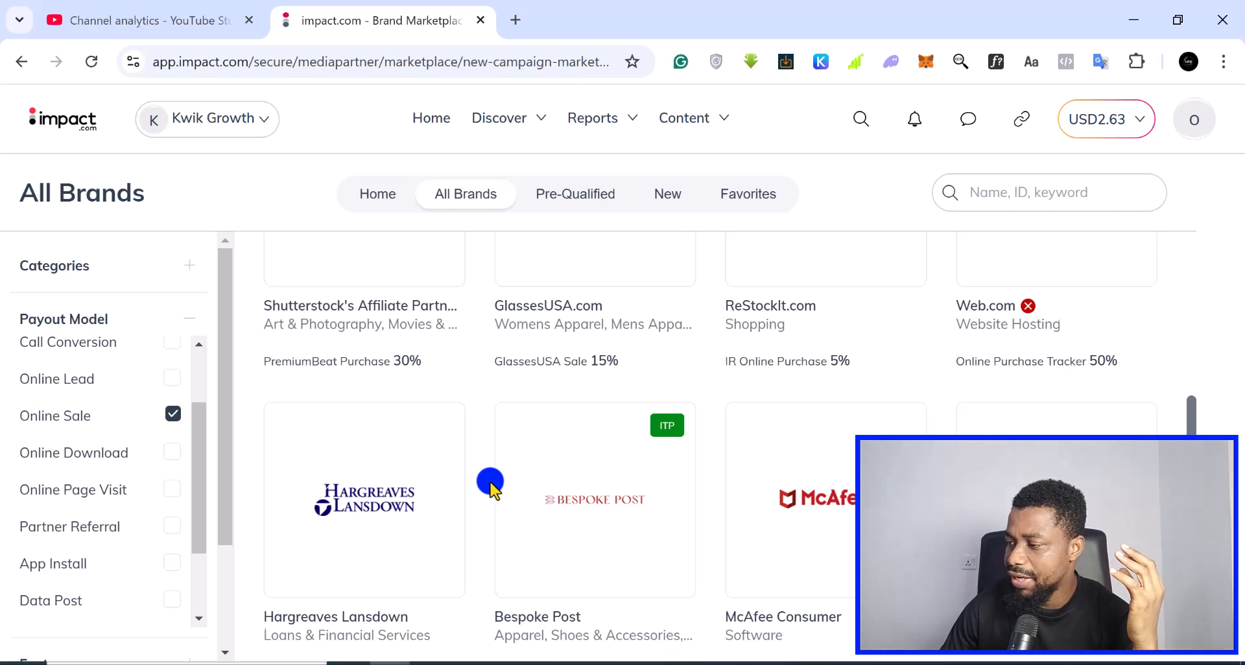
scroll(491, 486, "down", 5)
scroll(491, 487, "up", 15)
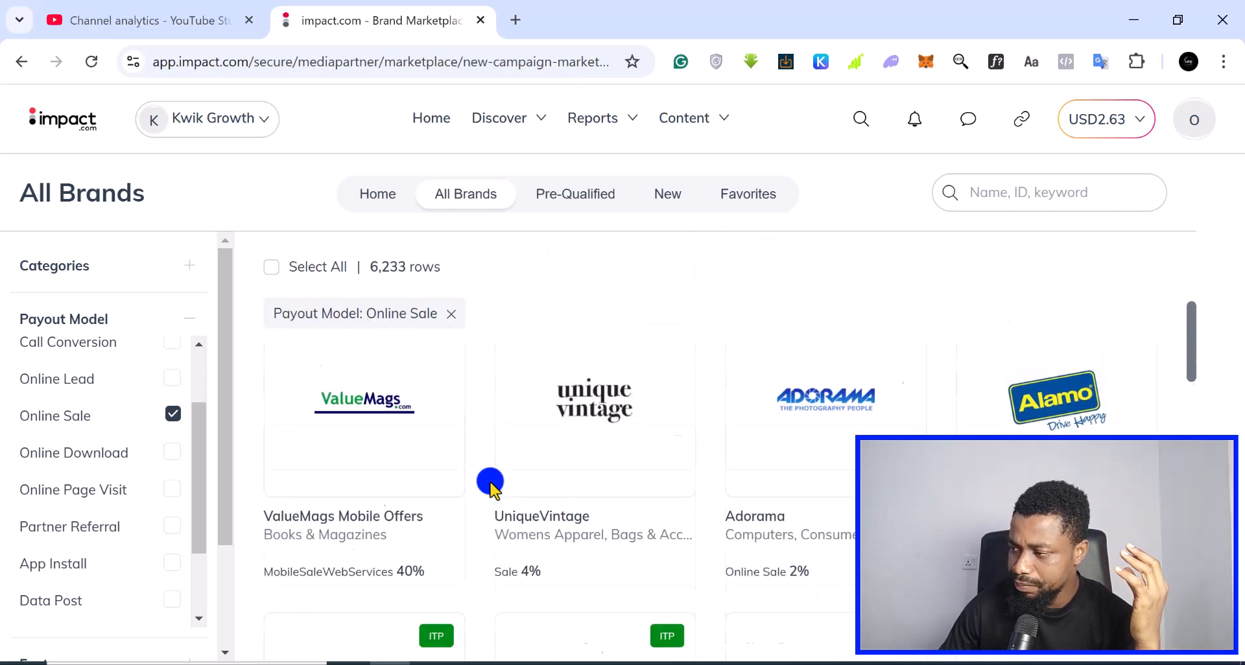
scroll(491, 486, "up", 3)
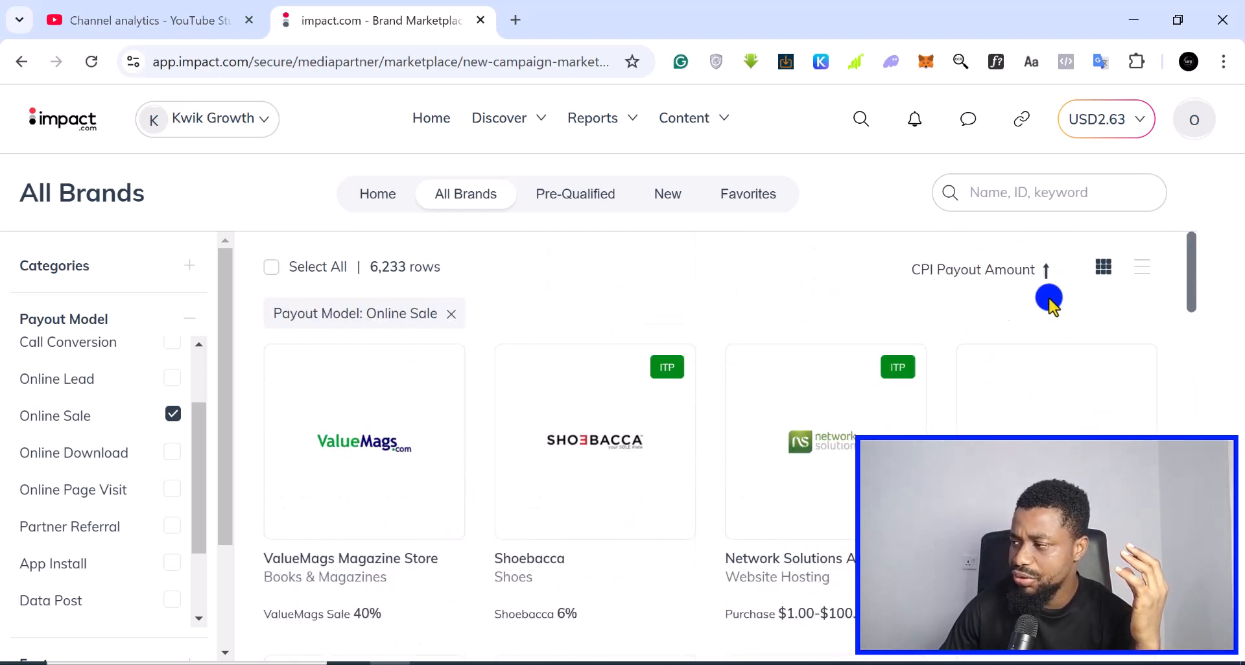
- Sort the filtered brands by CPA Payout Amount, then review the list and the other payout model options
left_click(1032, 273)
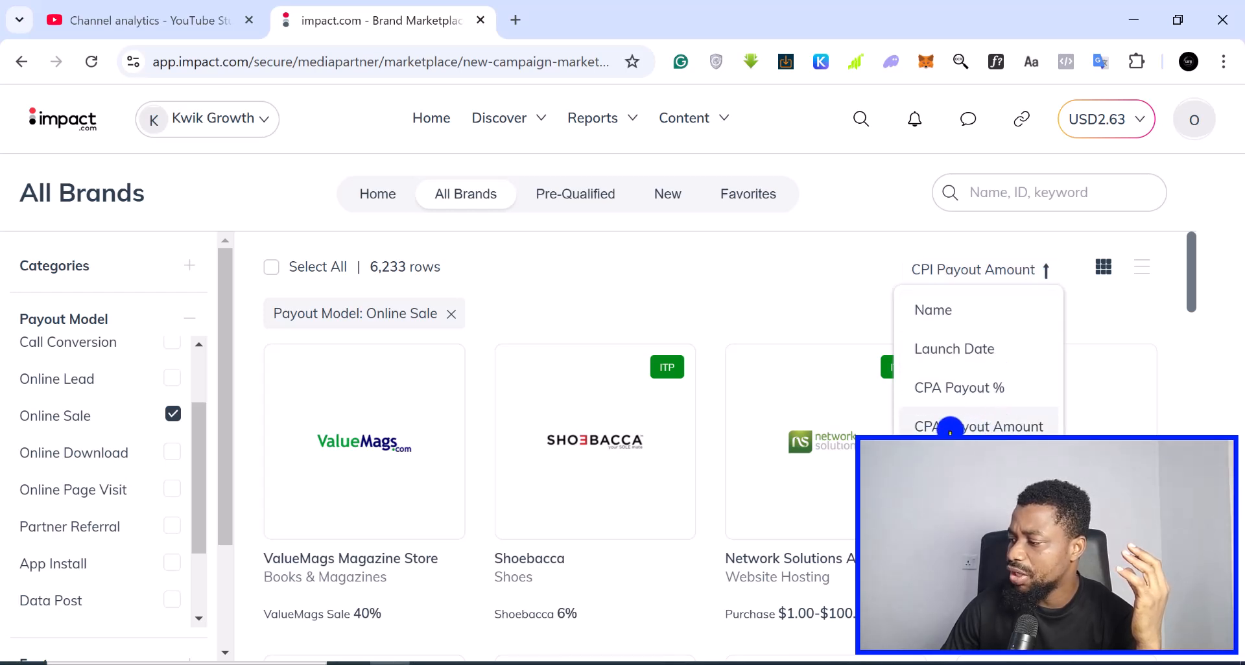
left_click(985, 428)
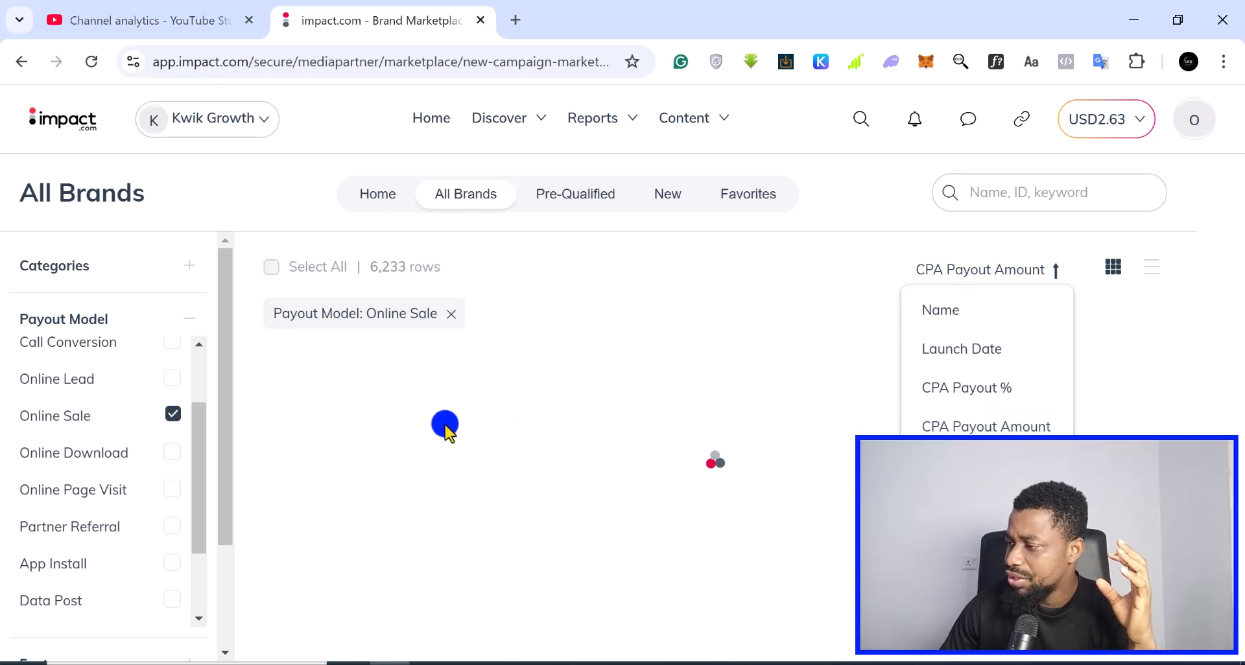
scroll(445, 422, "down", 2)
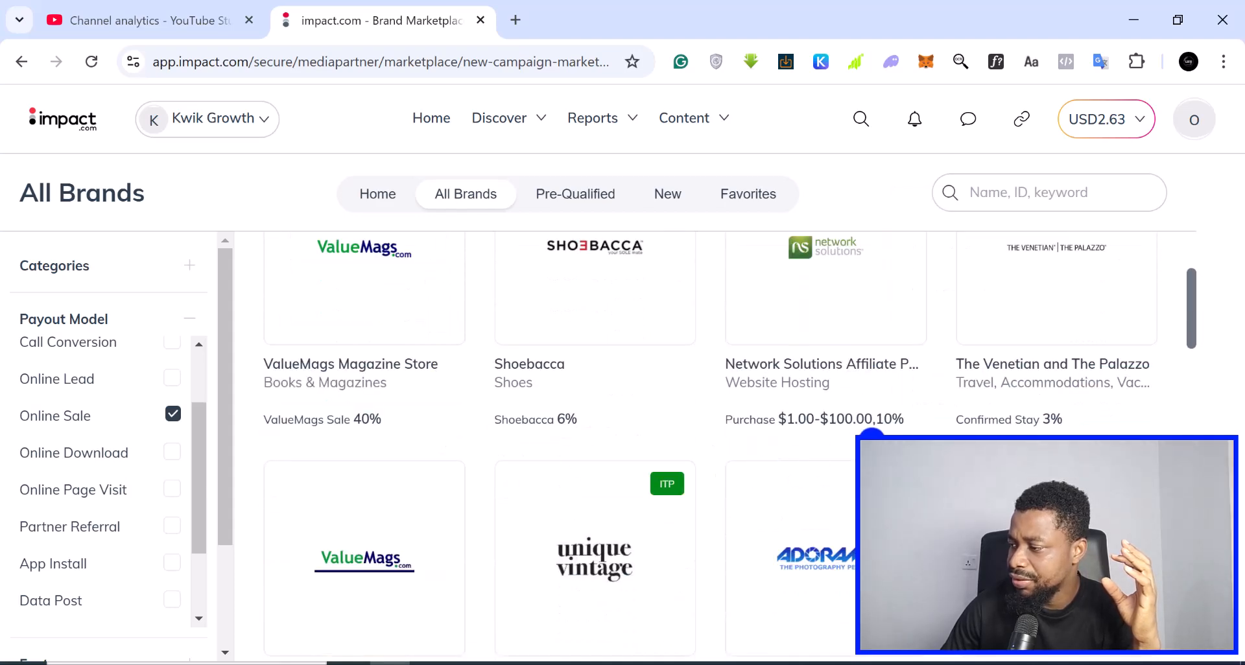
scroll(823, 460, "down", 5)
scroll(825, 457, "down", 4)
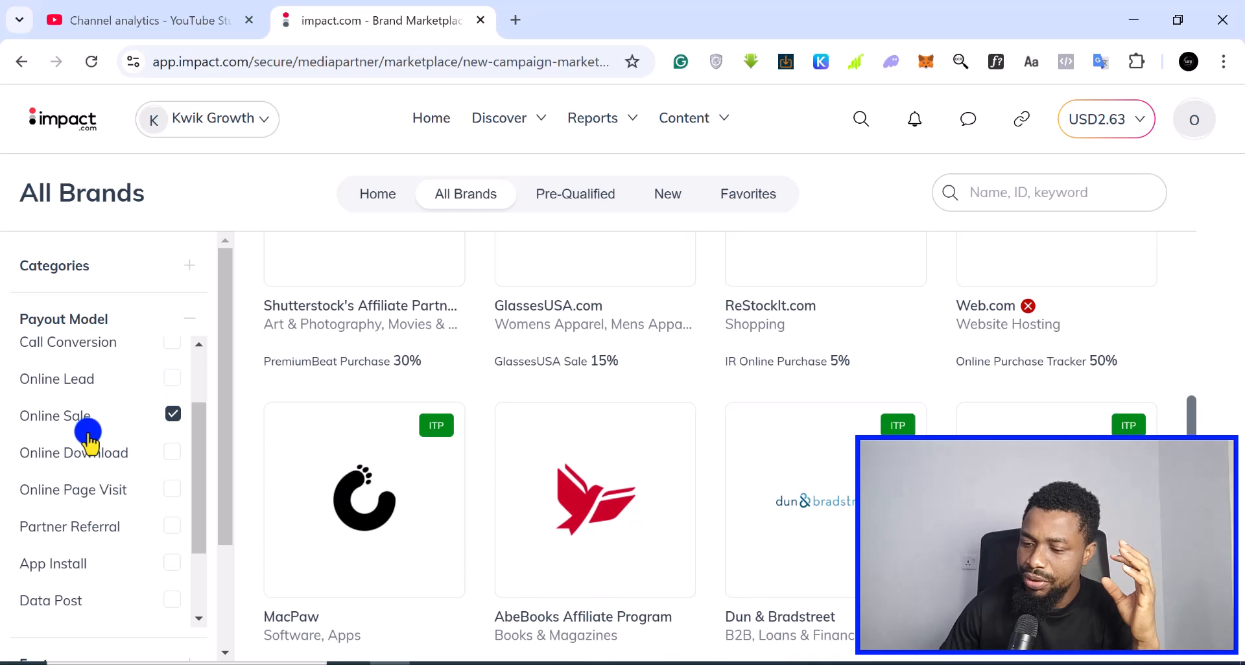
scroll(91, 437, "down", 3)
scroll(114, 459, "up", 5)
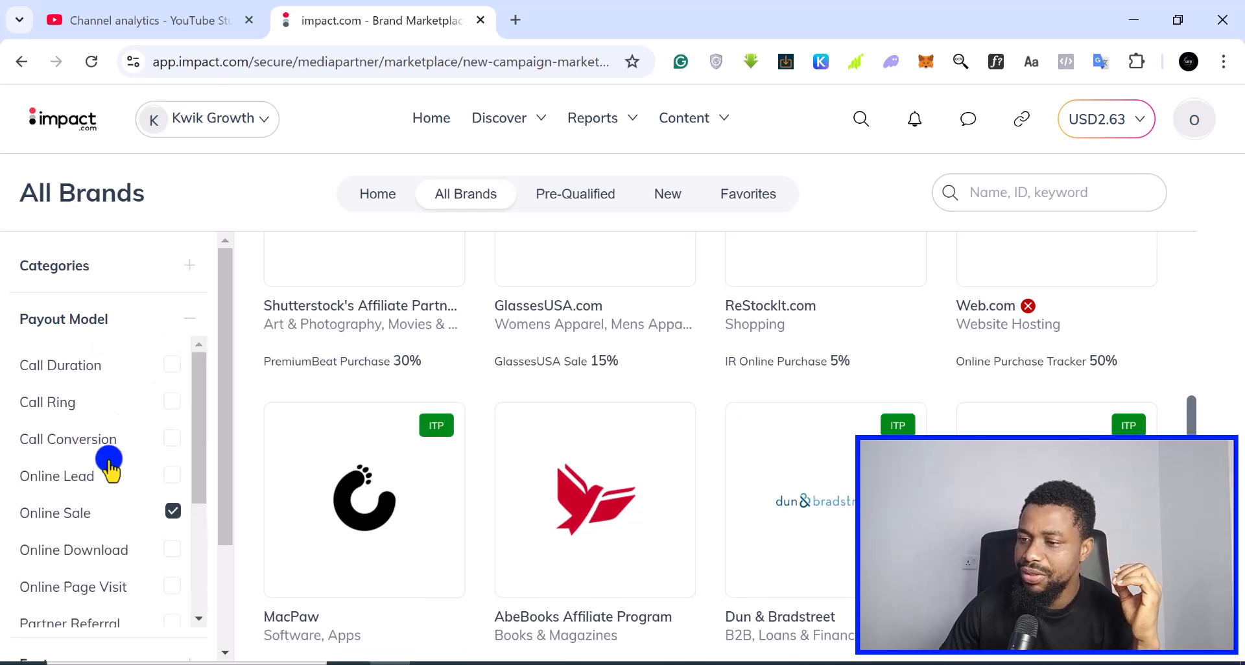
- Filter the brands by the Server Hosting category and remove the Online Sale payout model filter
left_click(188, 264)
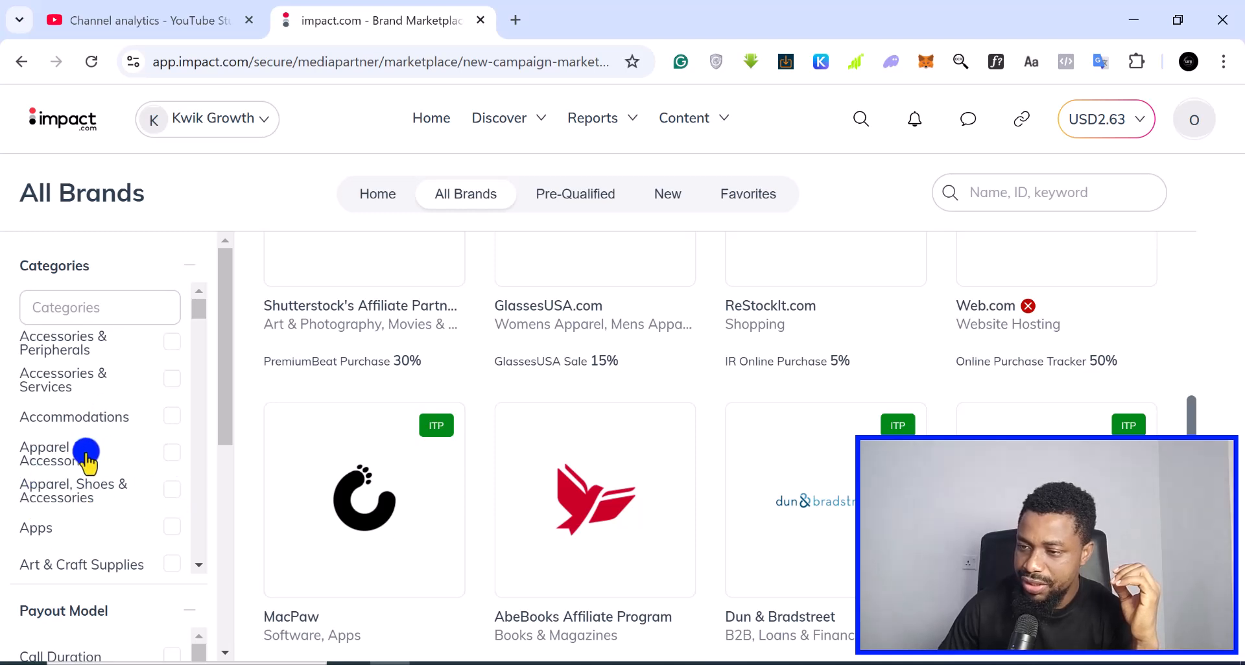
scroll(125, 399, "down", 3)
scroll(127, 399, "down", 5)
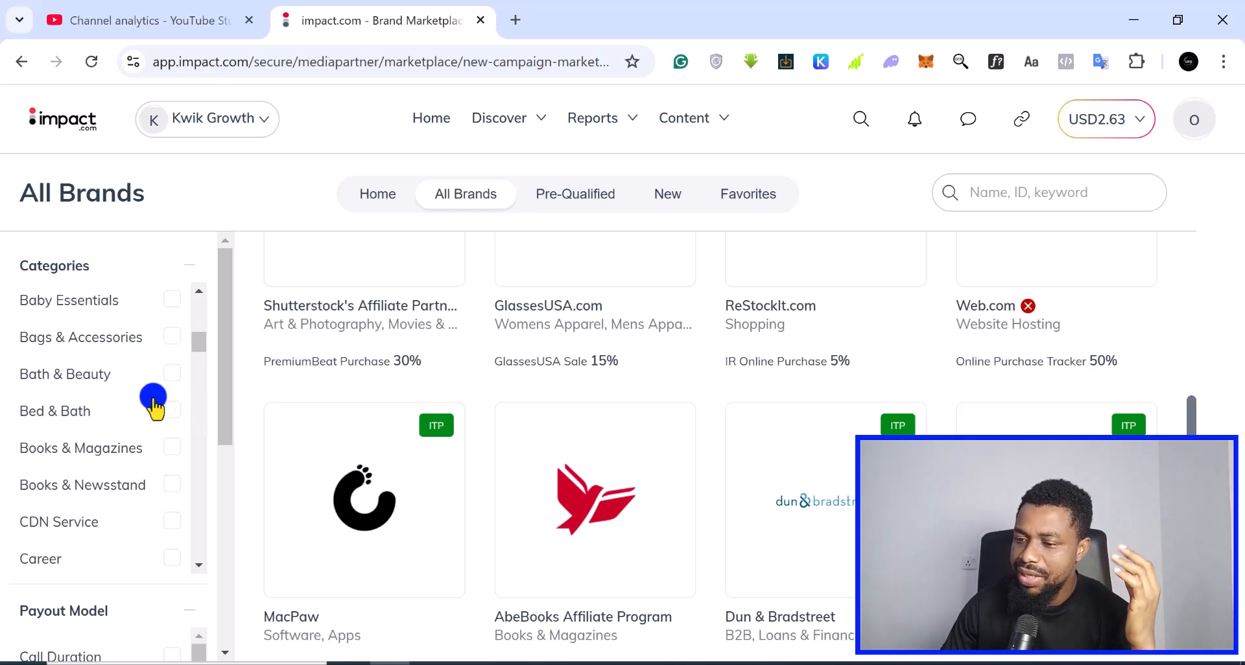
scroll(130, 497, "down", 5)
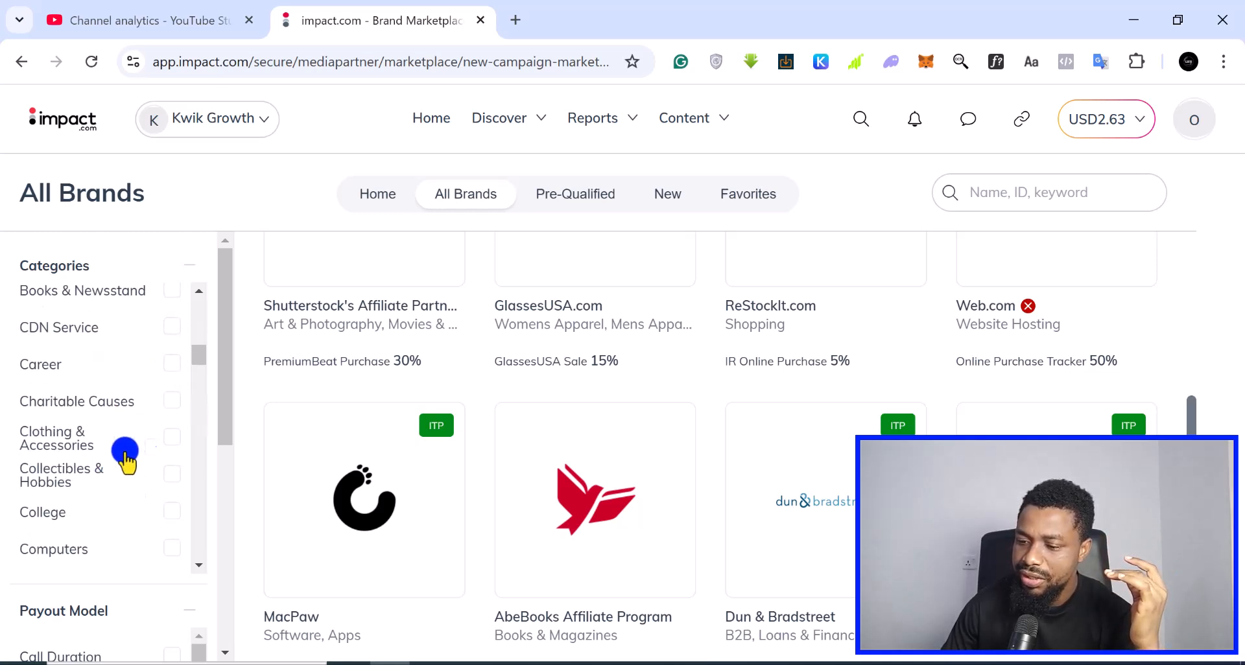
scroll(84, 495, "down", 3)
scroll(61, 486, "down", 3)
scroll(133, 480, "down", 5)
scroll(132, 480, "down", 6)
scroll(133, 480, "down", 4)
scroll(133, 480, "down", 5)
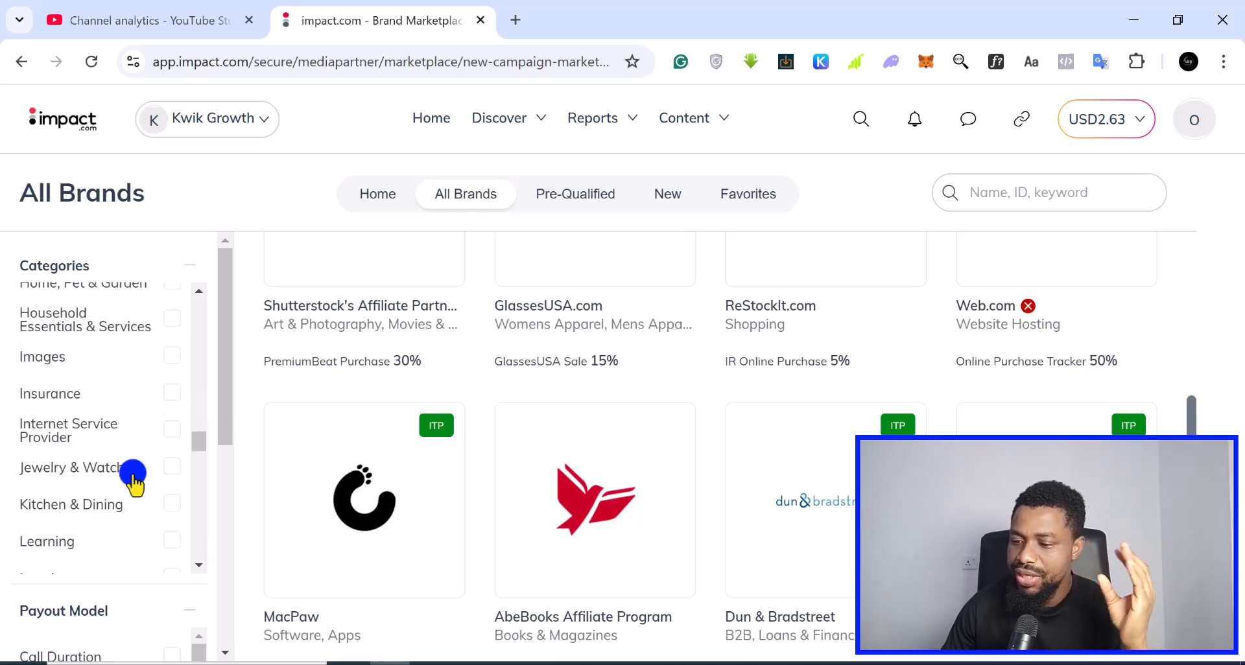
scroll(133, 480, "down", 7)
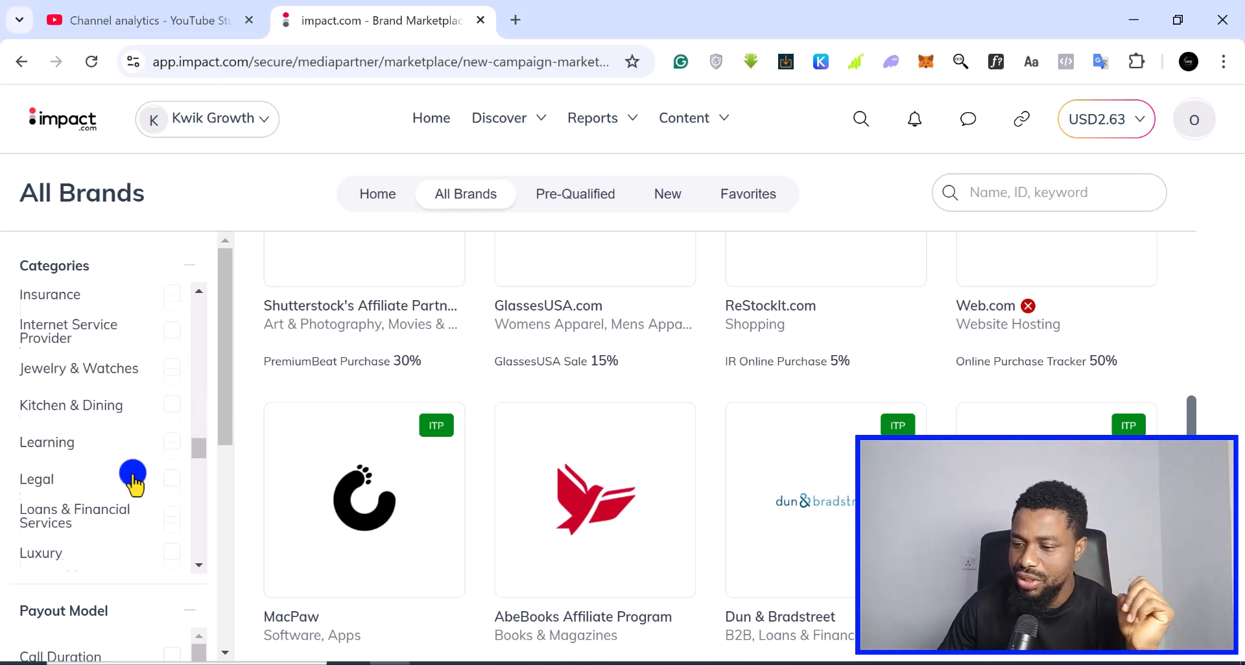
scroll(133, 480, "down", 5)
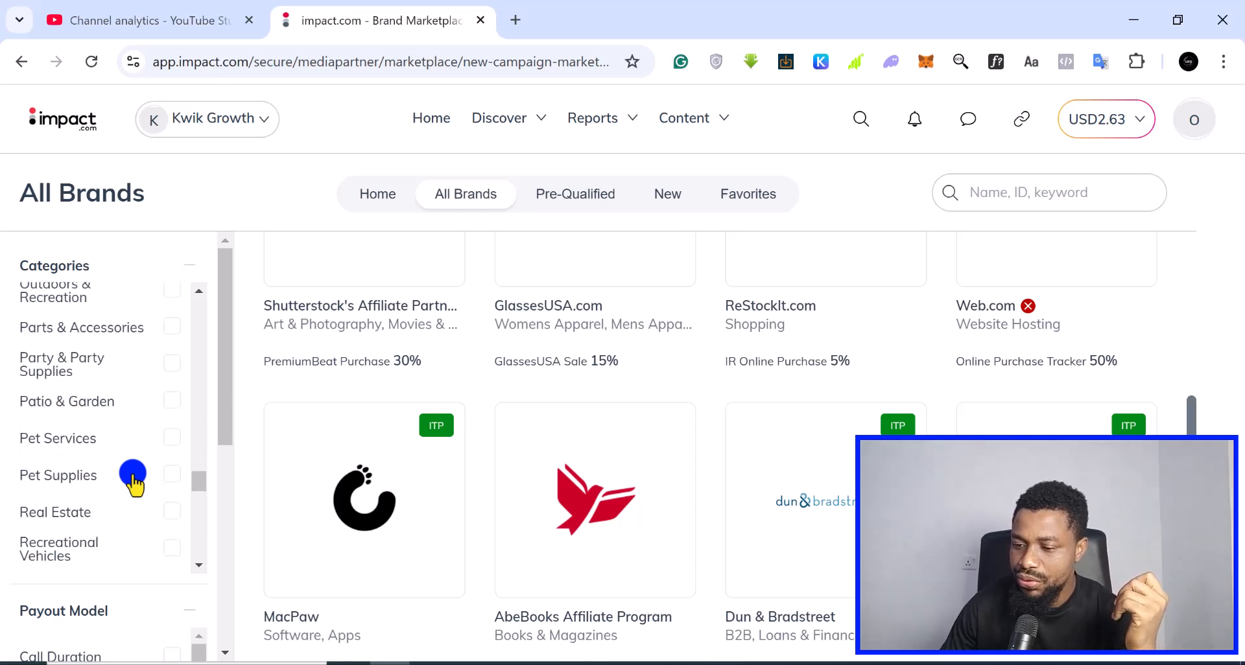
scroll(133, 480, "down", 3)
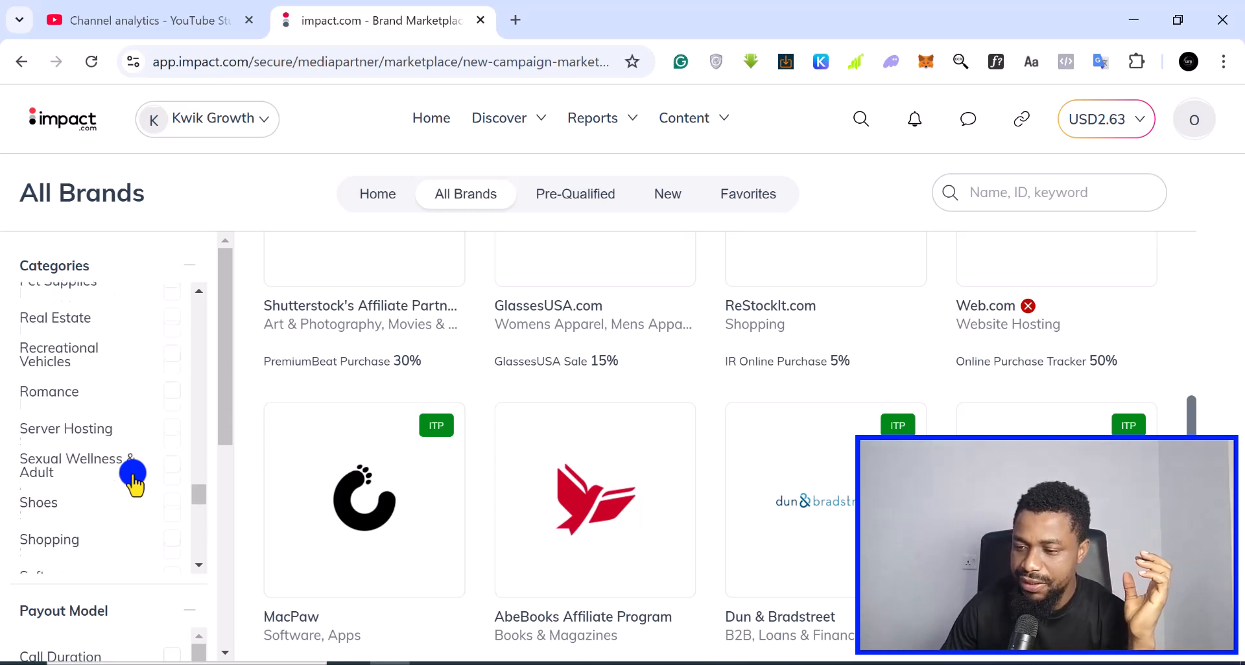
left_click(178, 430)
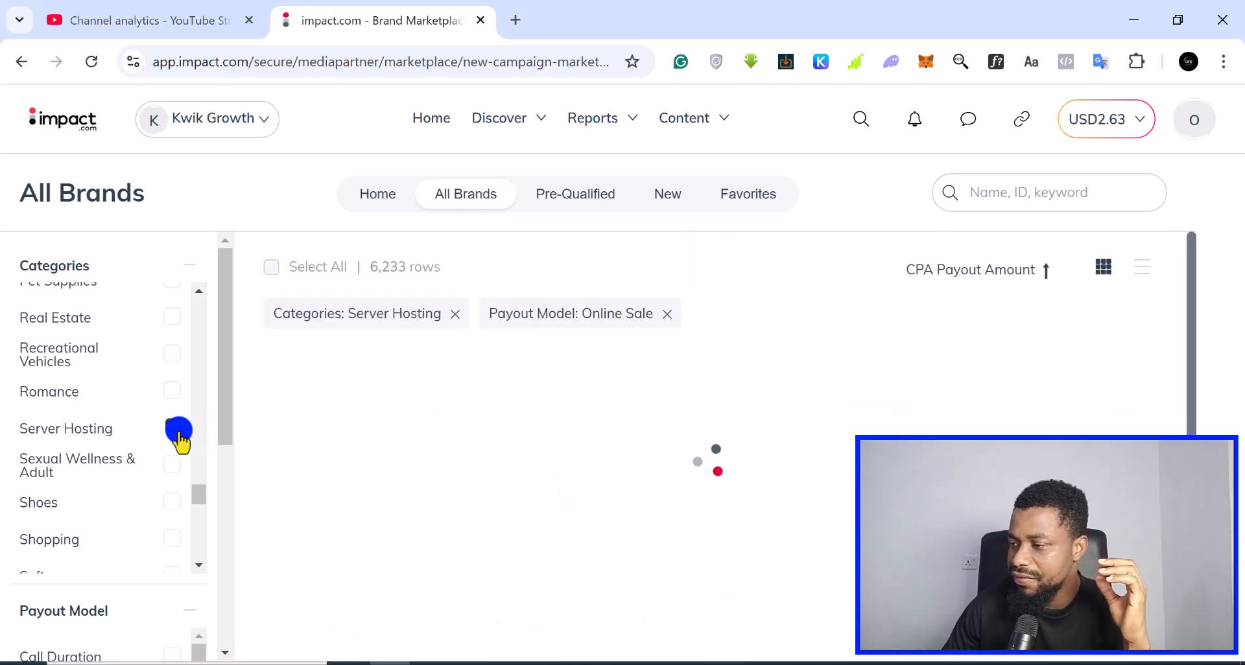
left_click(664, 316)
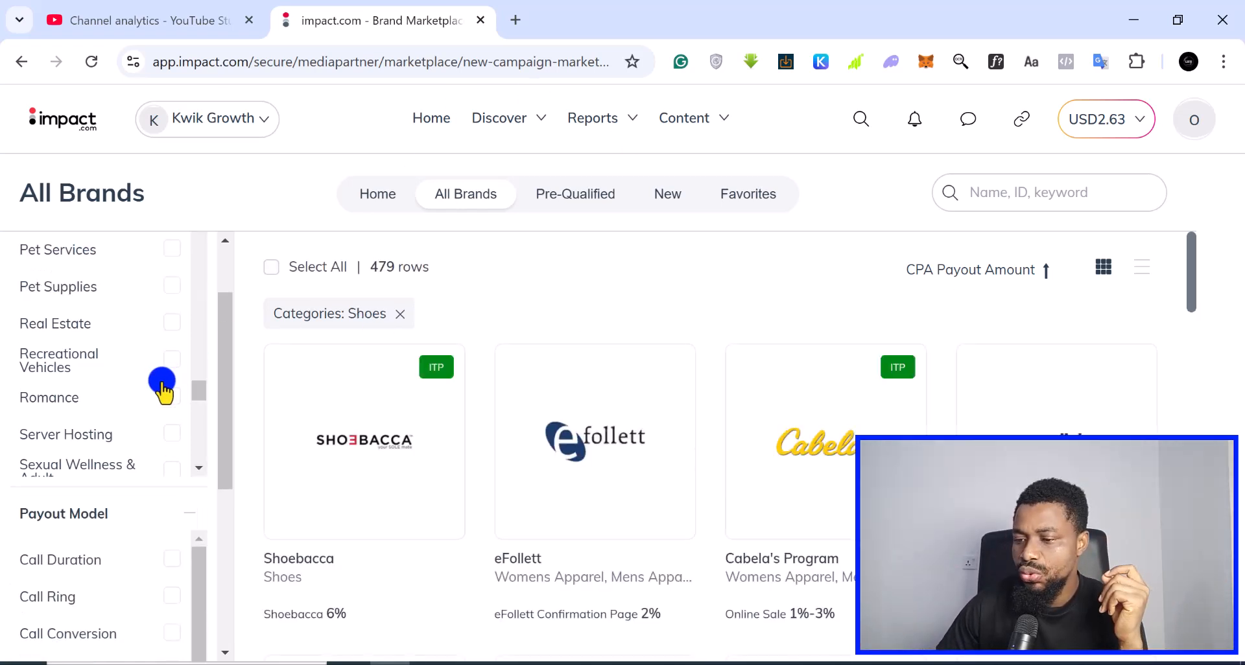
- Examine the brands in the Shoes category and the commission each one pays
scroll(161, 388, "down", 2)
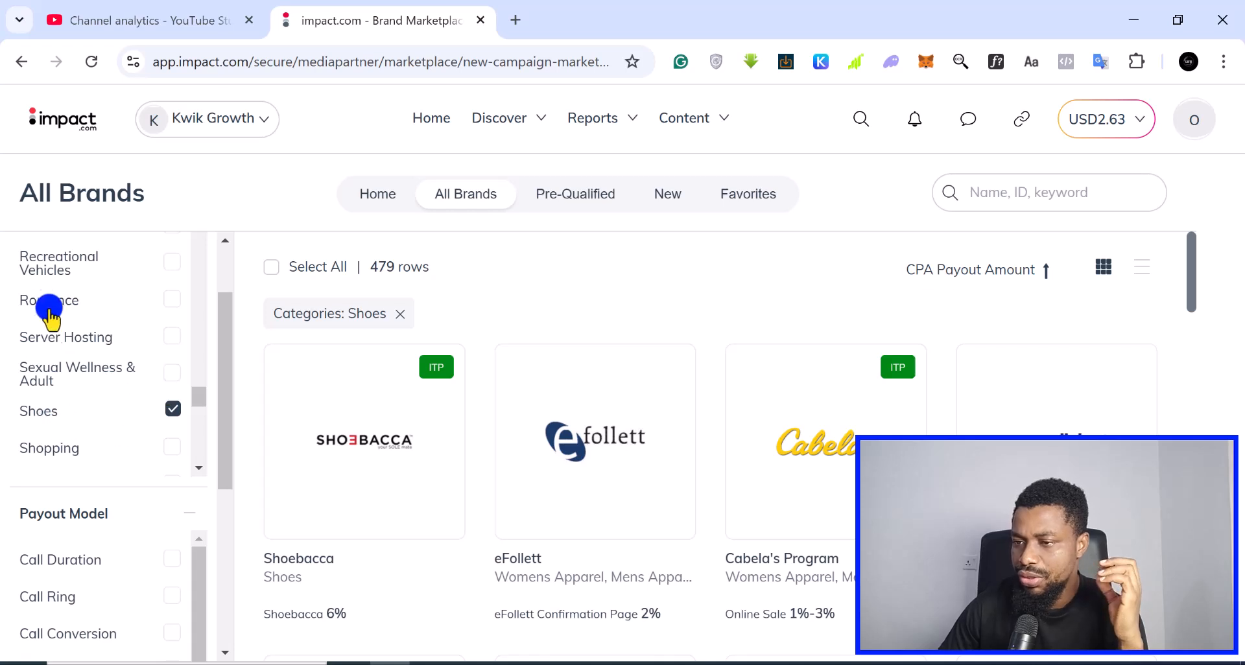
mouse_move(543, 382)
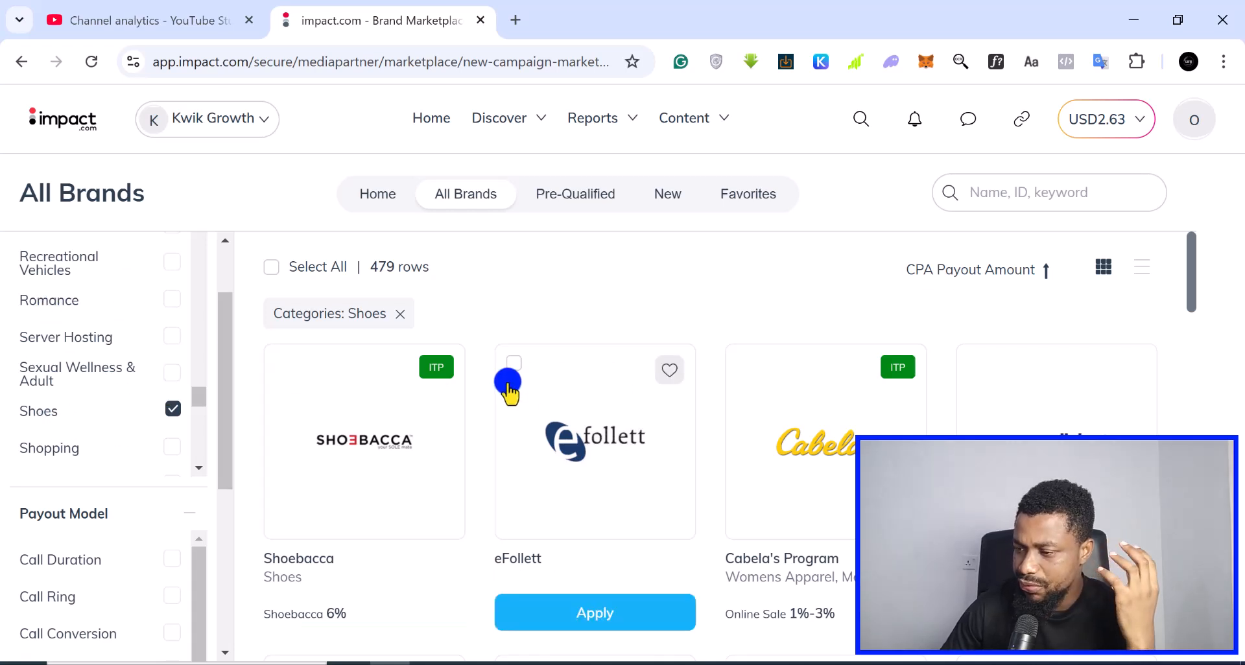
scroll(507, 383, "down", 1)
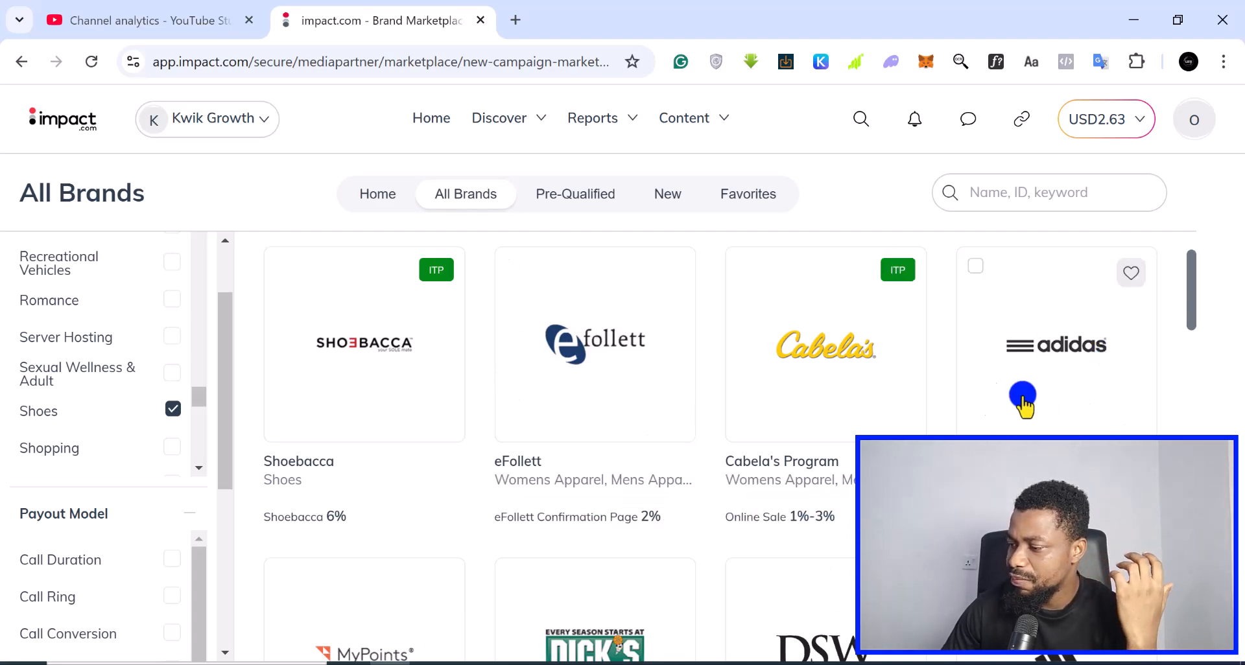
scroll(565, 451, "down", 3)
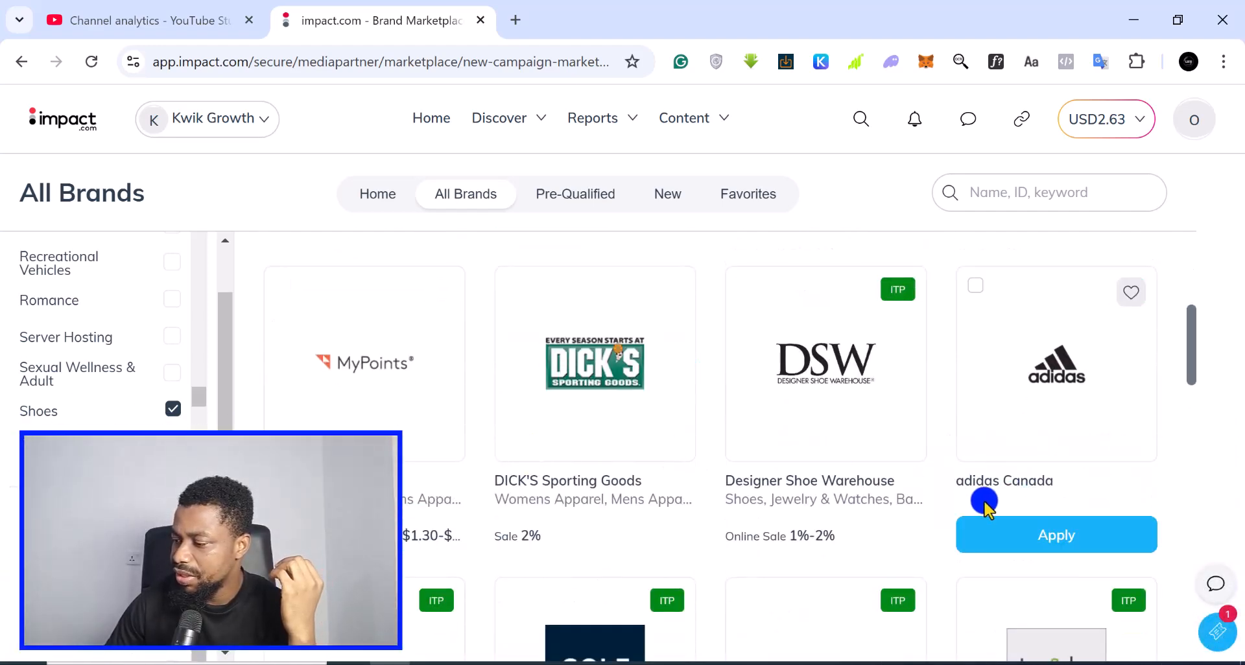
scroll(806, 486, "down", 3)
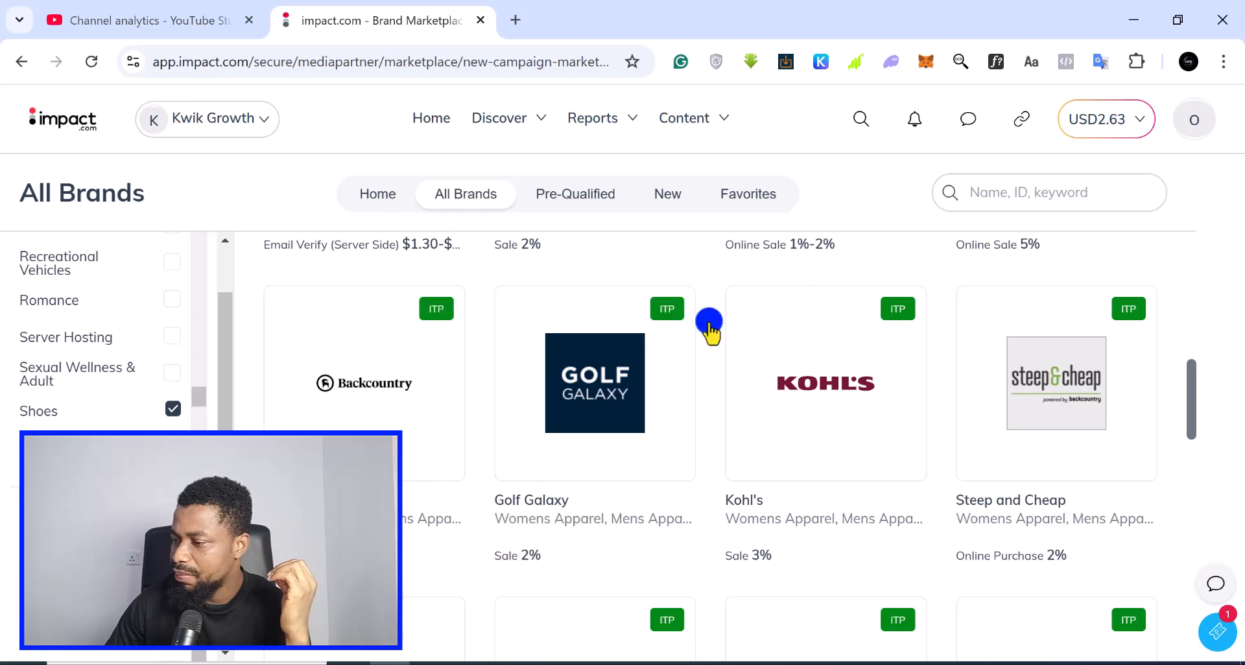
scroll(910, 450, "down", 2)
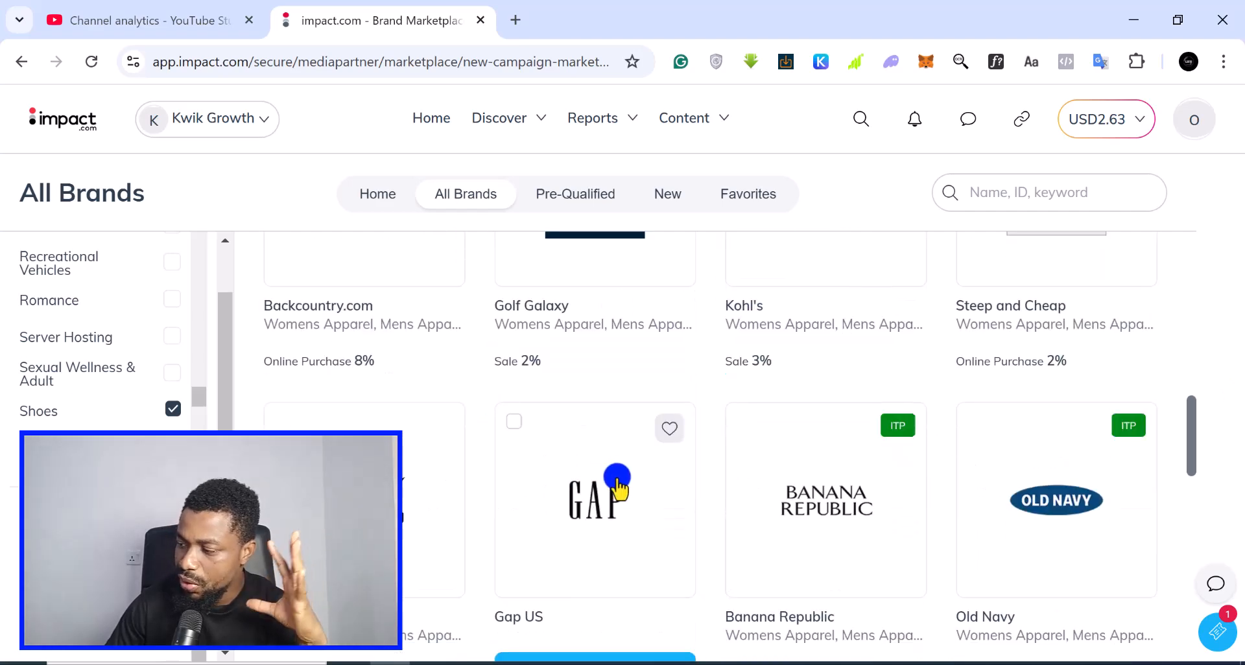
scroll(617, 483, "down", 3)
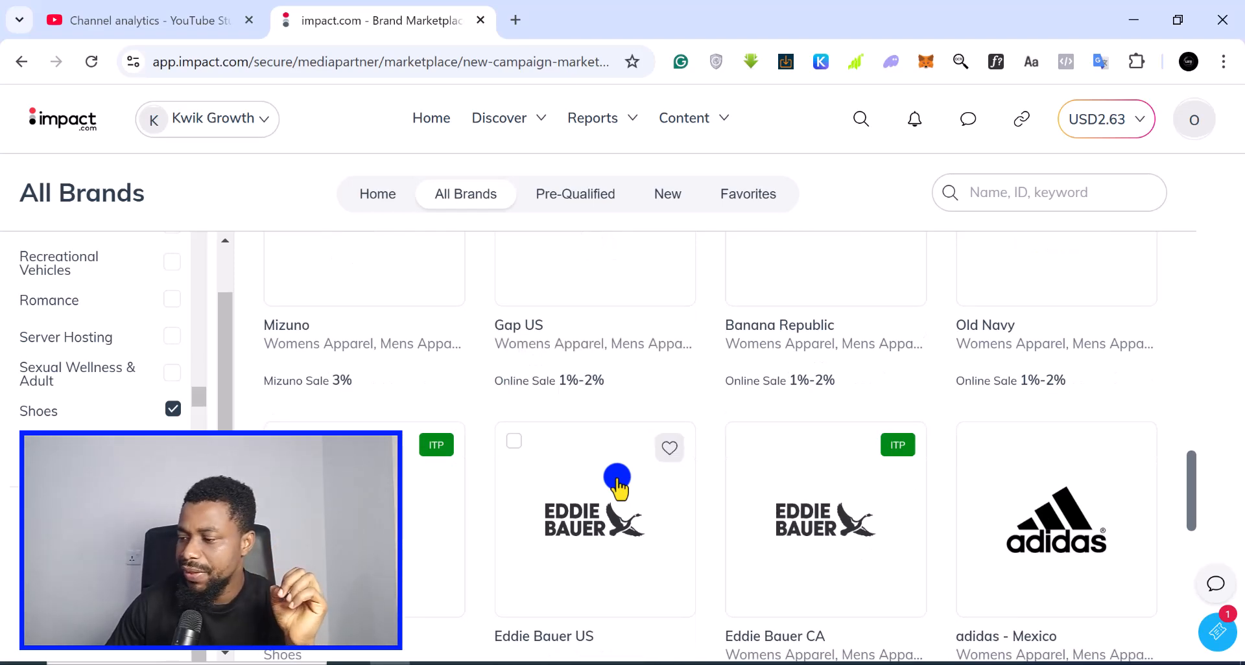
scroll(618, 484, "down", 4)
scroll(617, 484, "down", 1)
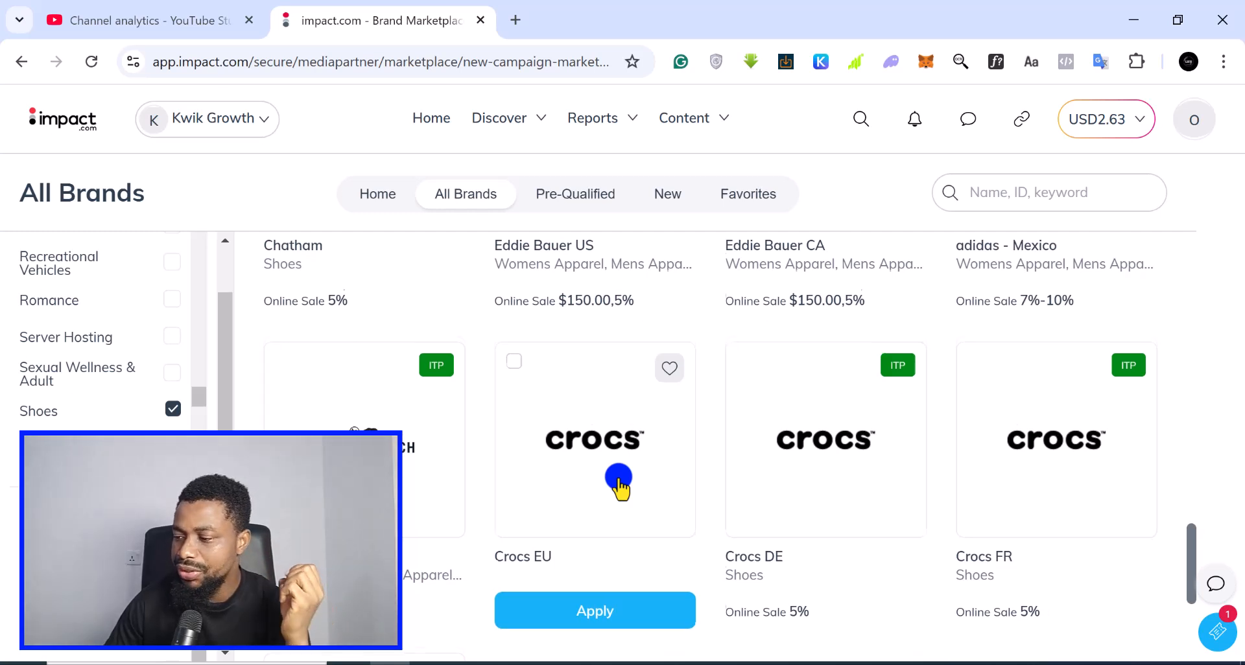
scroll(619, 483, "down", 4)
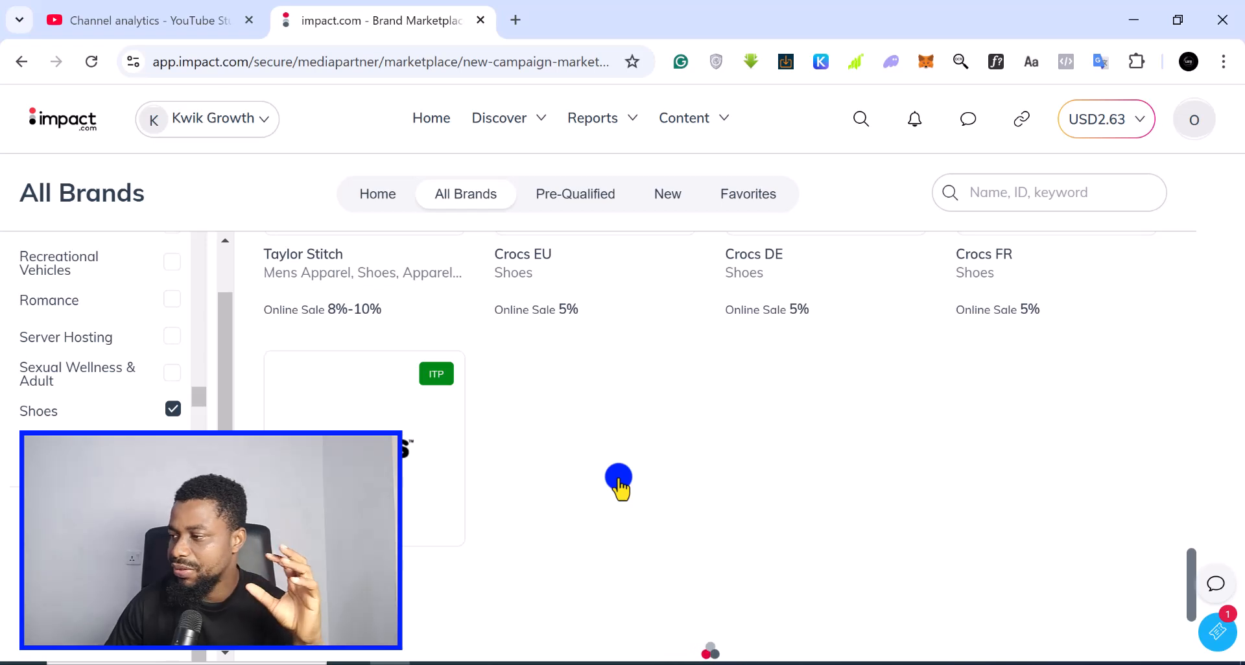
- Compare the regional Crocs programs and the other shoe brands further down the list by their payouts
scroll(620, 480, "up", 4)
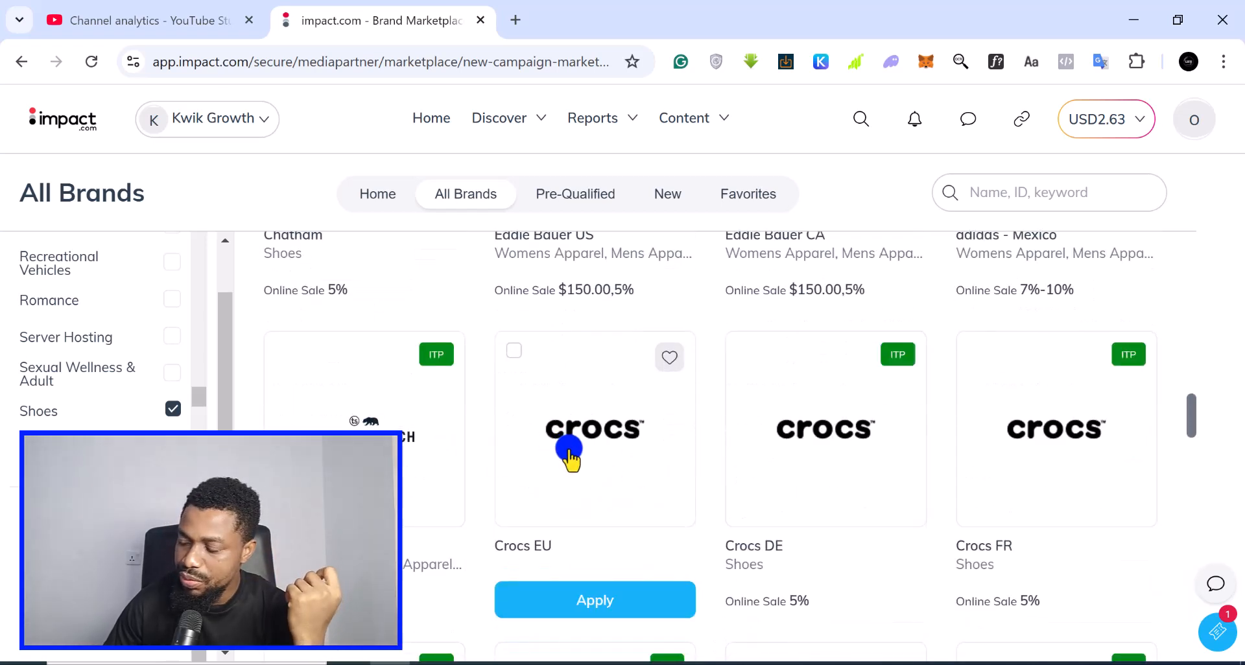
scroll(570, 451, "down", 1)
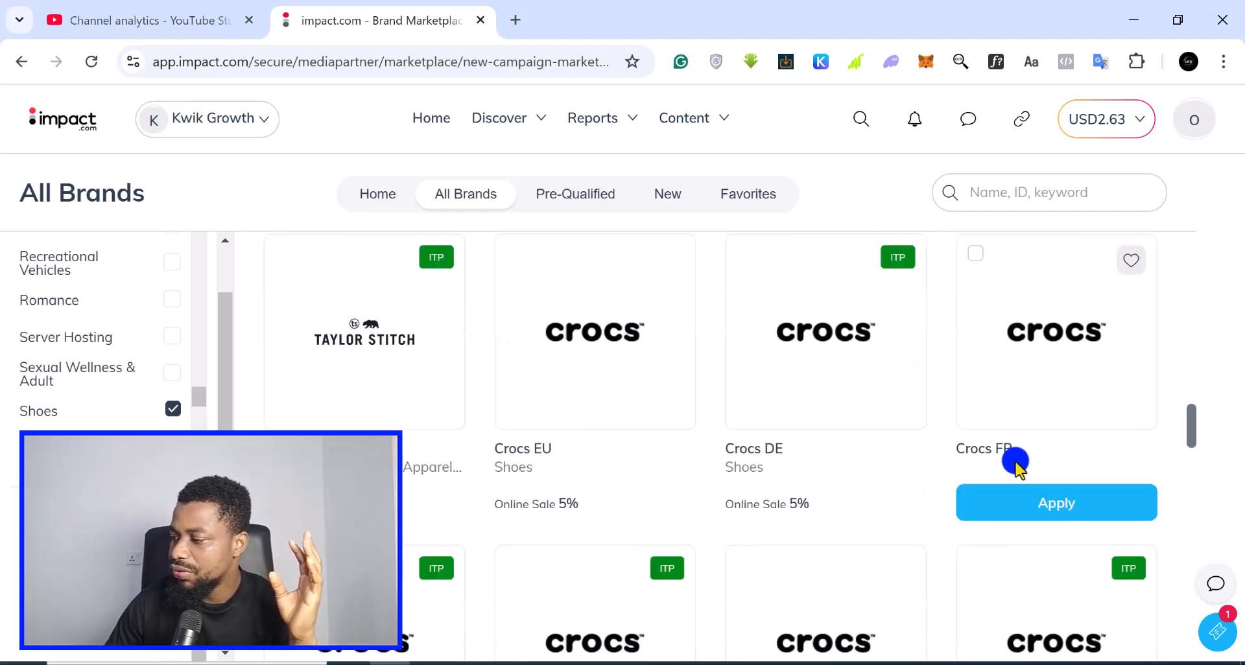
scroll(806, 441, "down", 2)
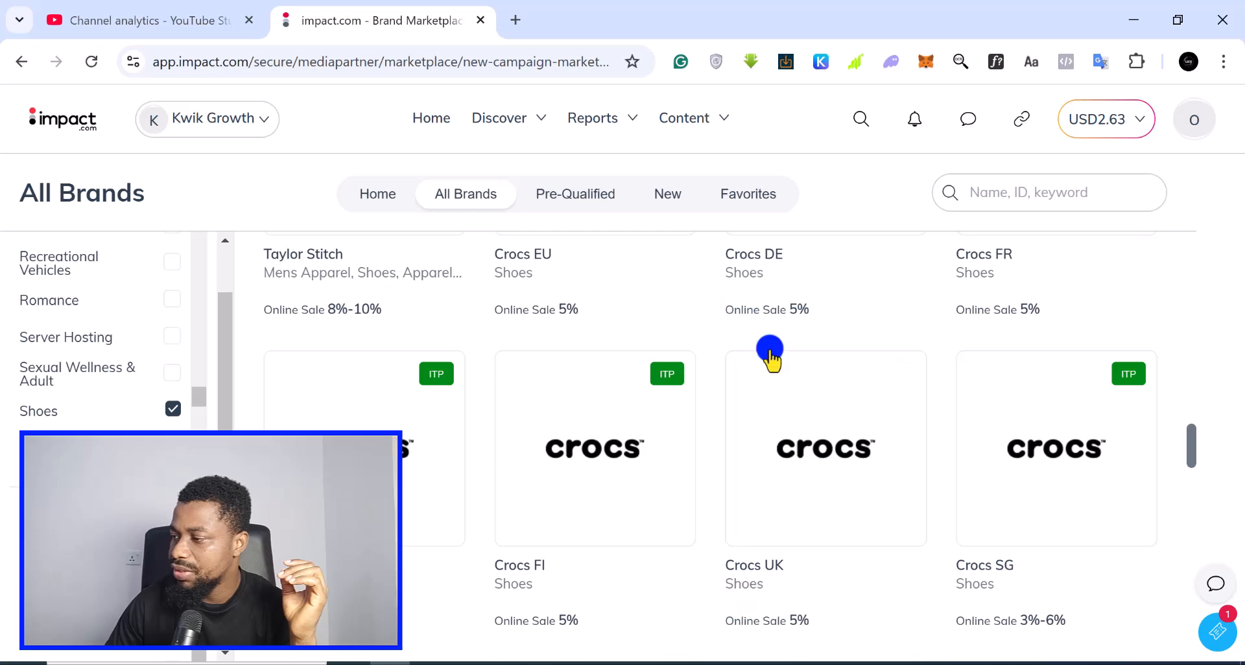
scroll(390, 493, "down", 1)
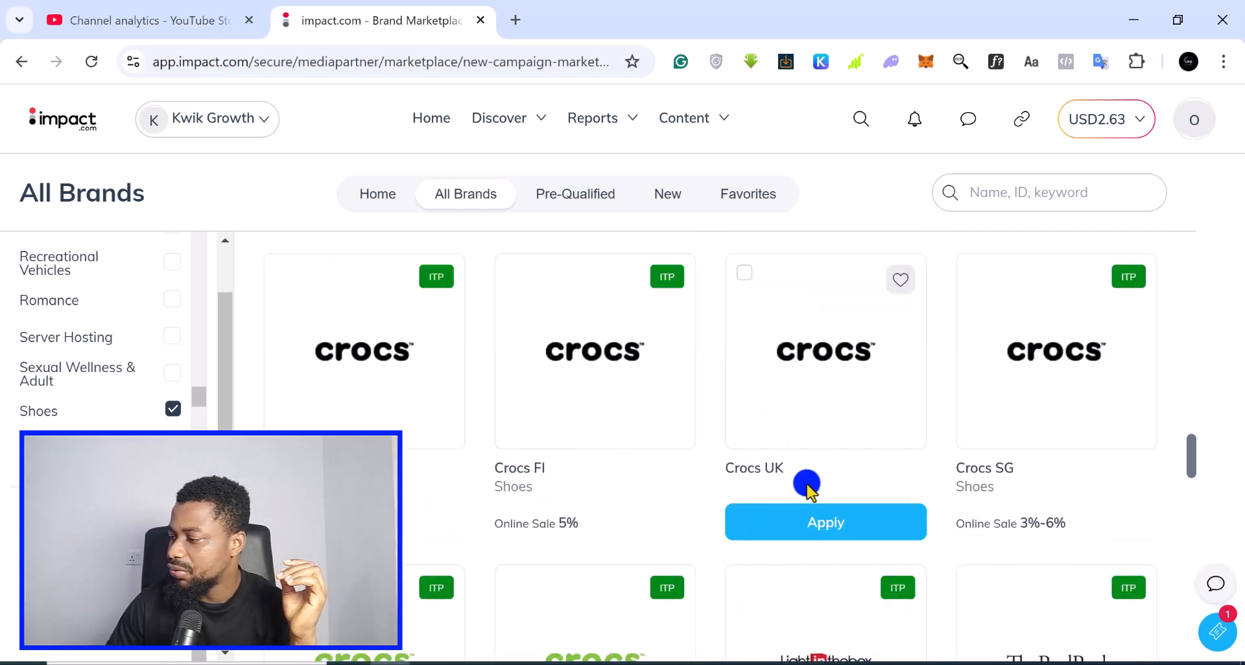
scroll(1003, 454, "down", 2)
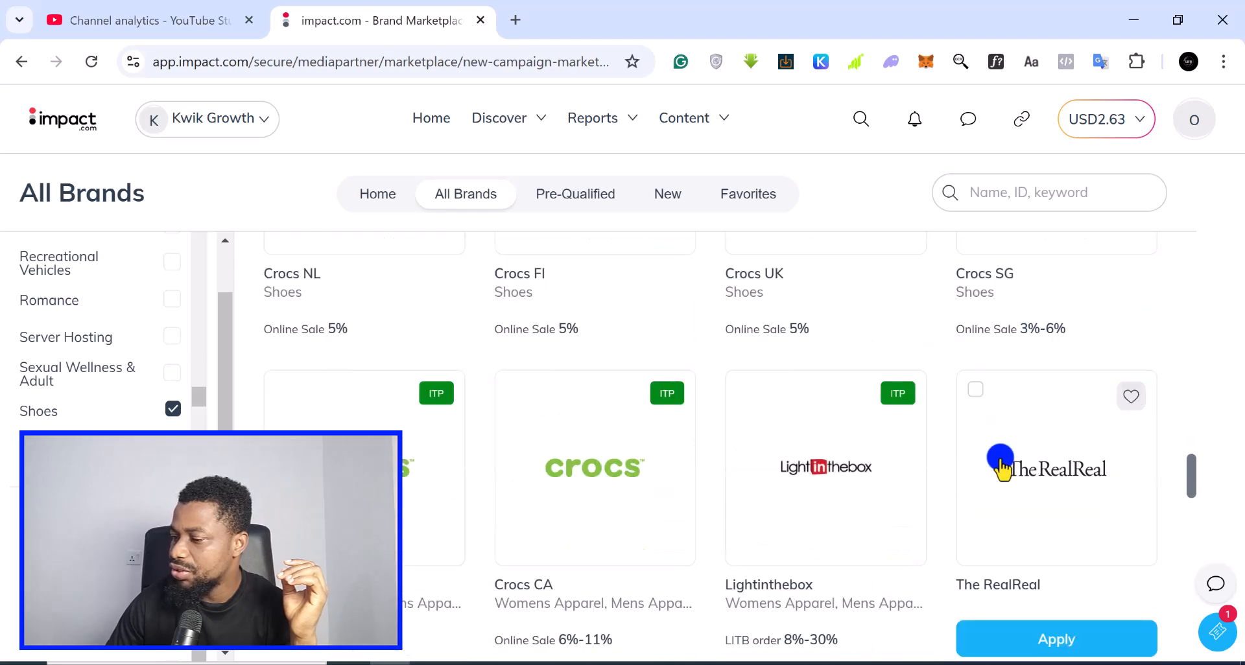
scroll(1003, 457, "up", 1)
scroll(1001, 459, "down", 2)
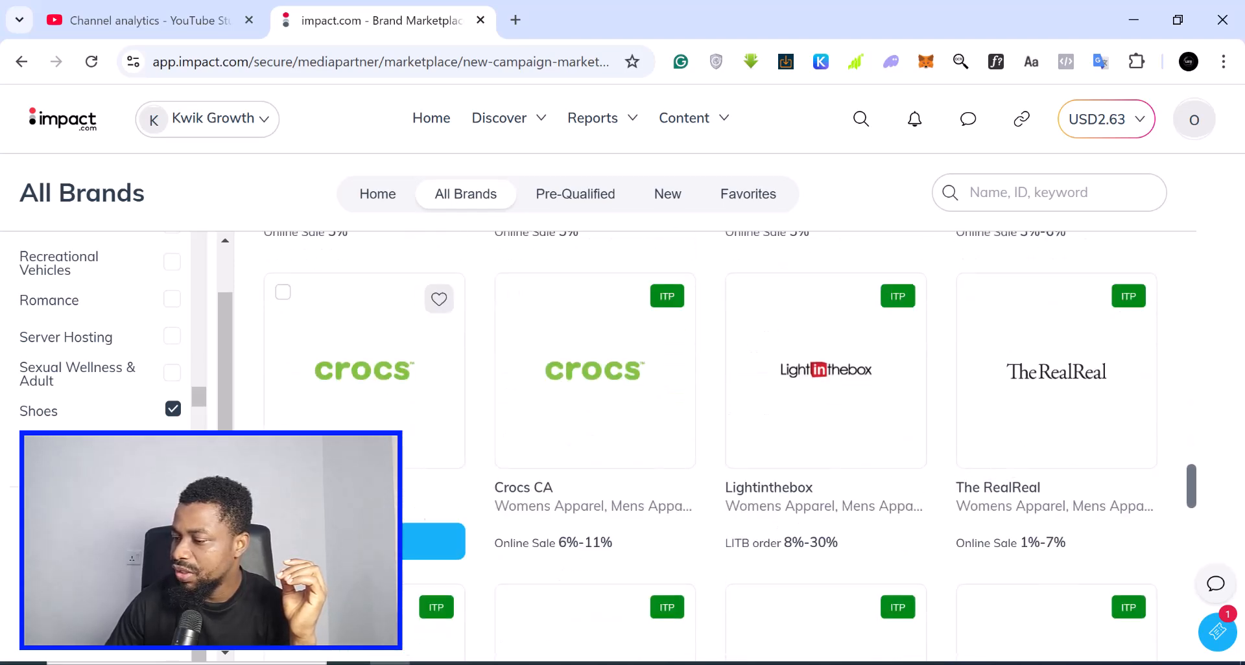
scroll(667, 496, "down", 3)
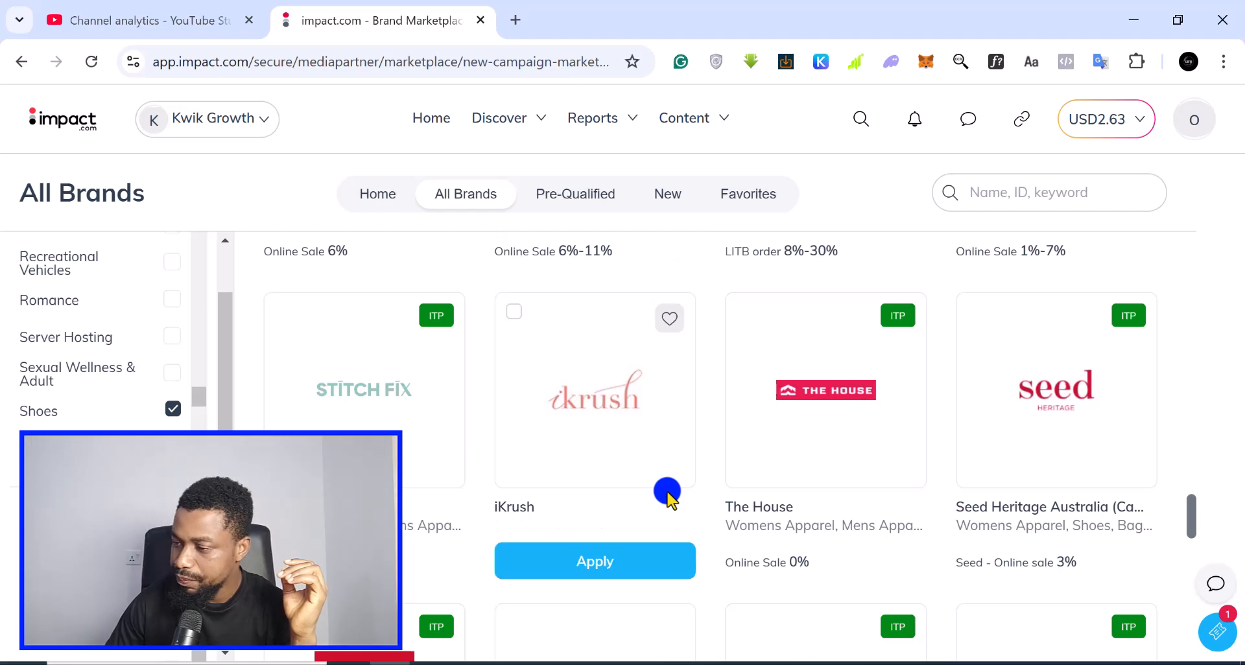
scroll(668, 497, "down", 3)
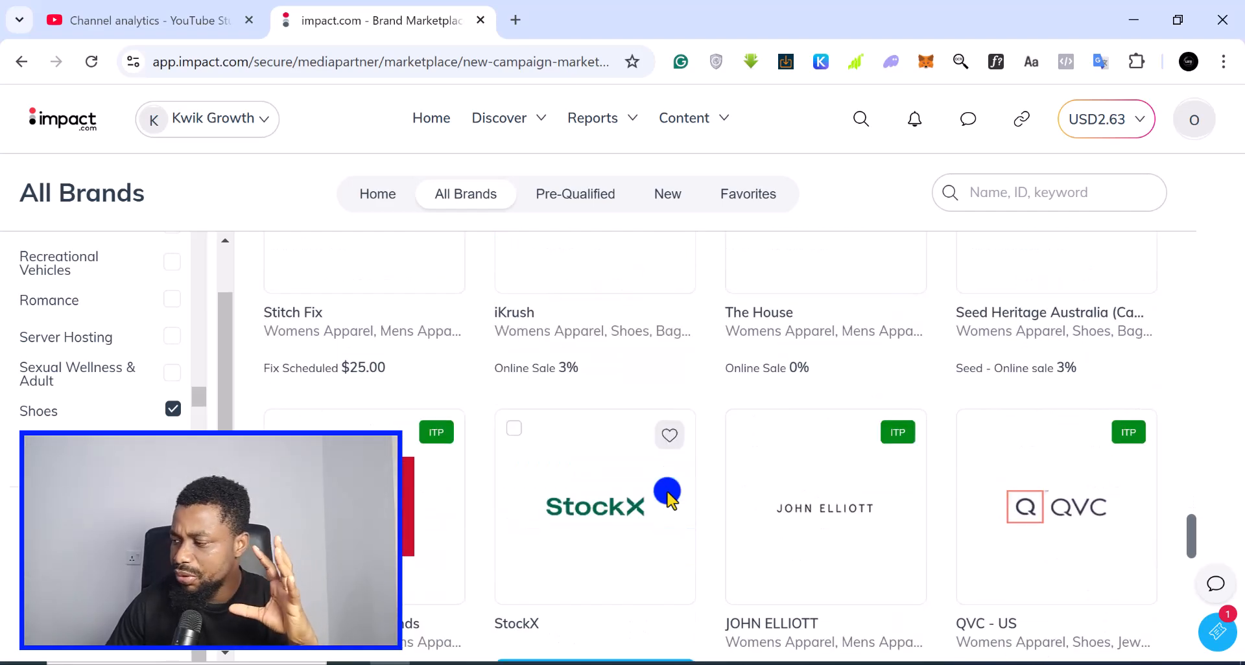
scroll(668, 496, "down", 3)
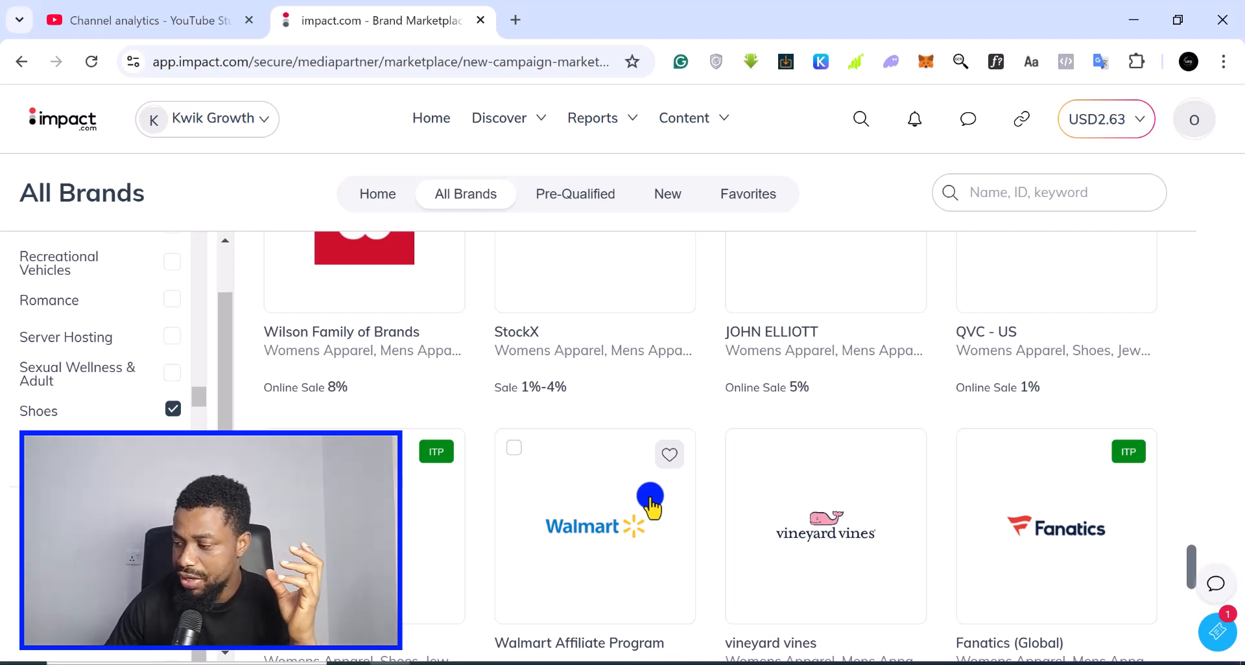
scroll(651, 500, "down", 5)
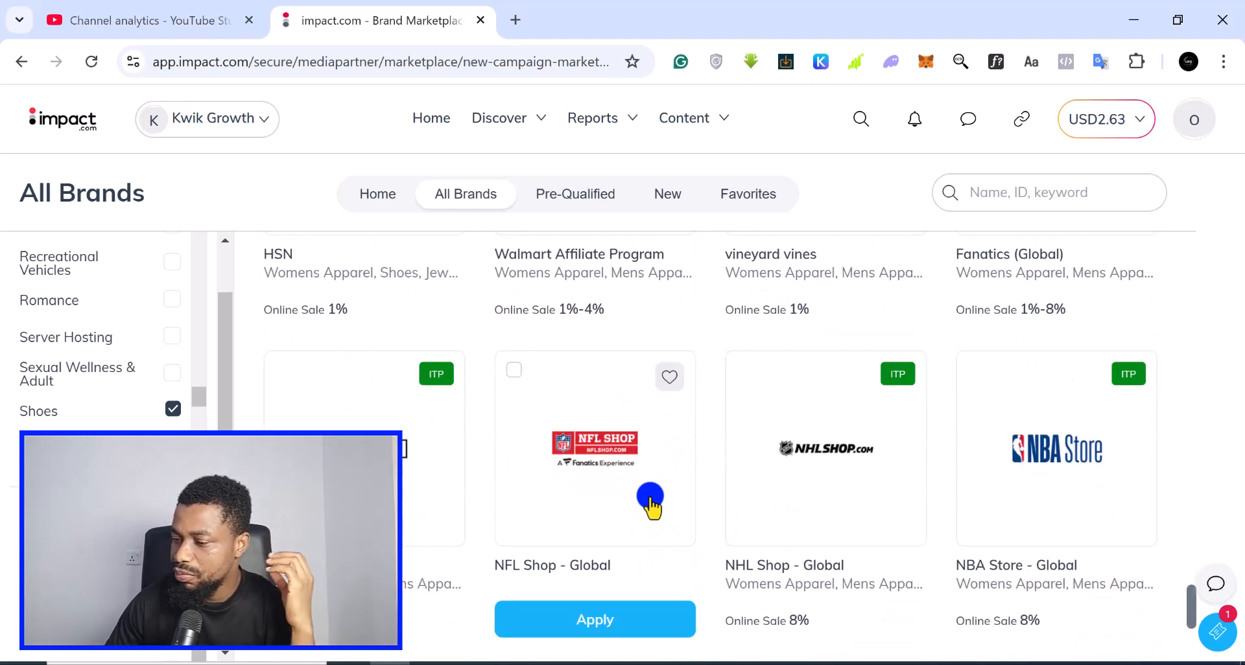
- Find Gap US among the Shoes brands, open its details and highlight its country
scroll(651, 499, "up", 10)
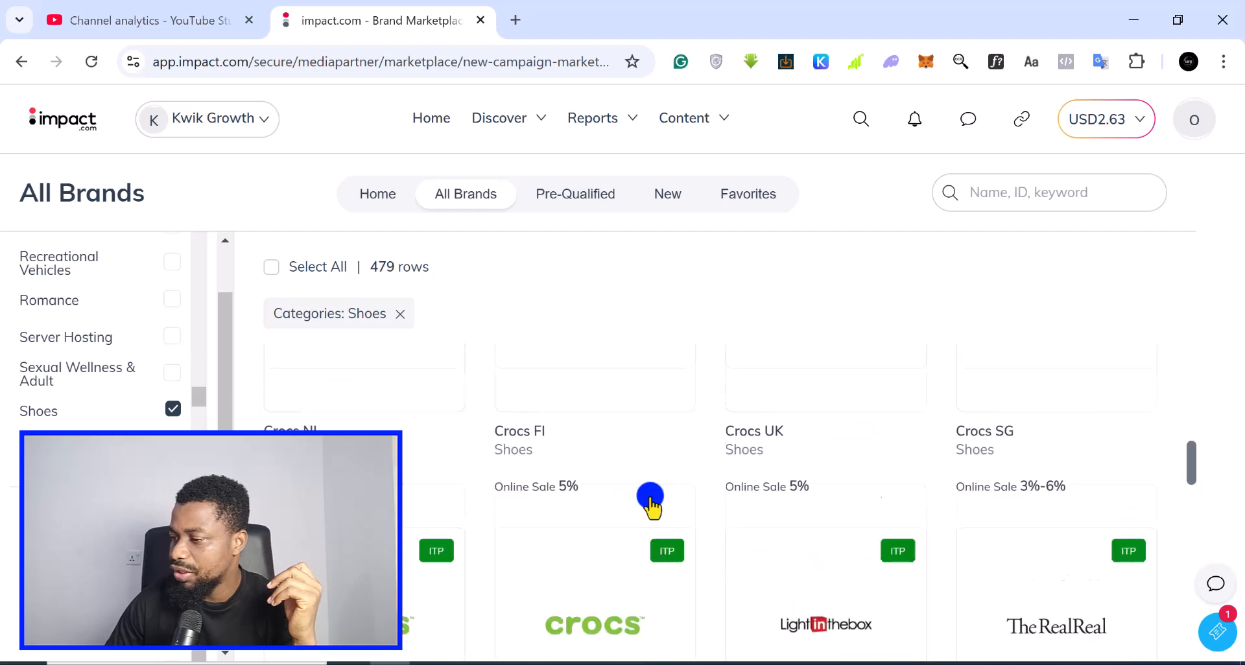
scroll(650, 500, "up", 8)
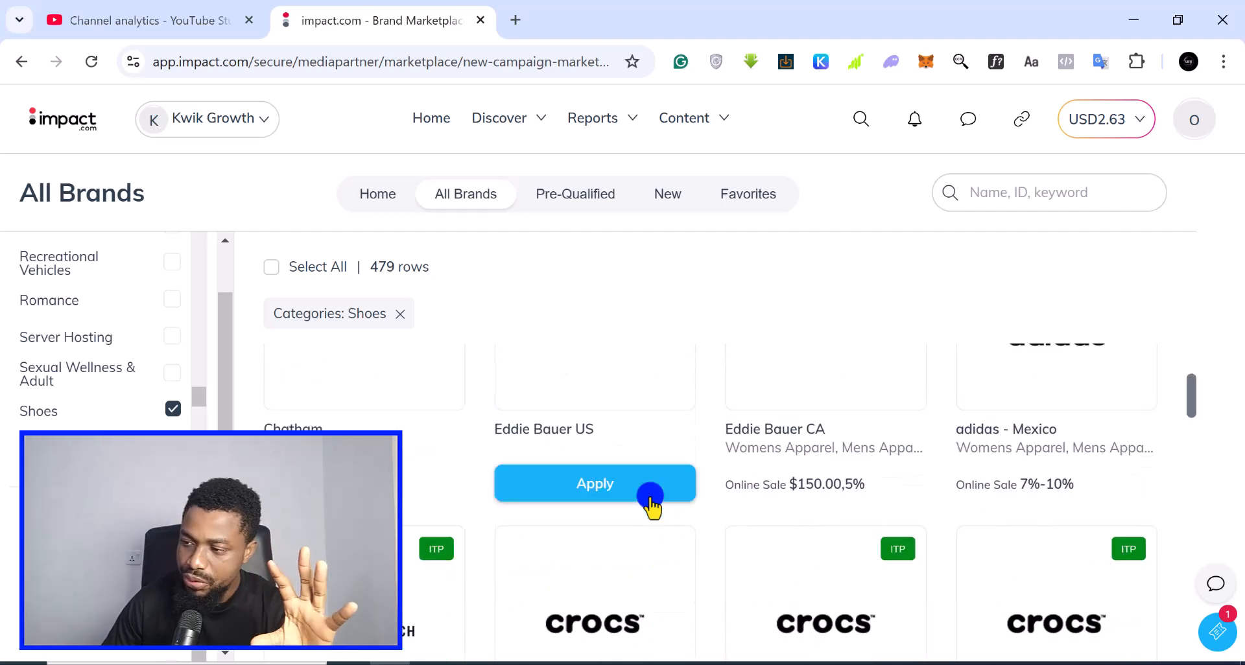
scroll(650, 499, "up", 3)
scroll(650, 500, "down", 2)
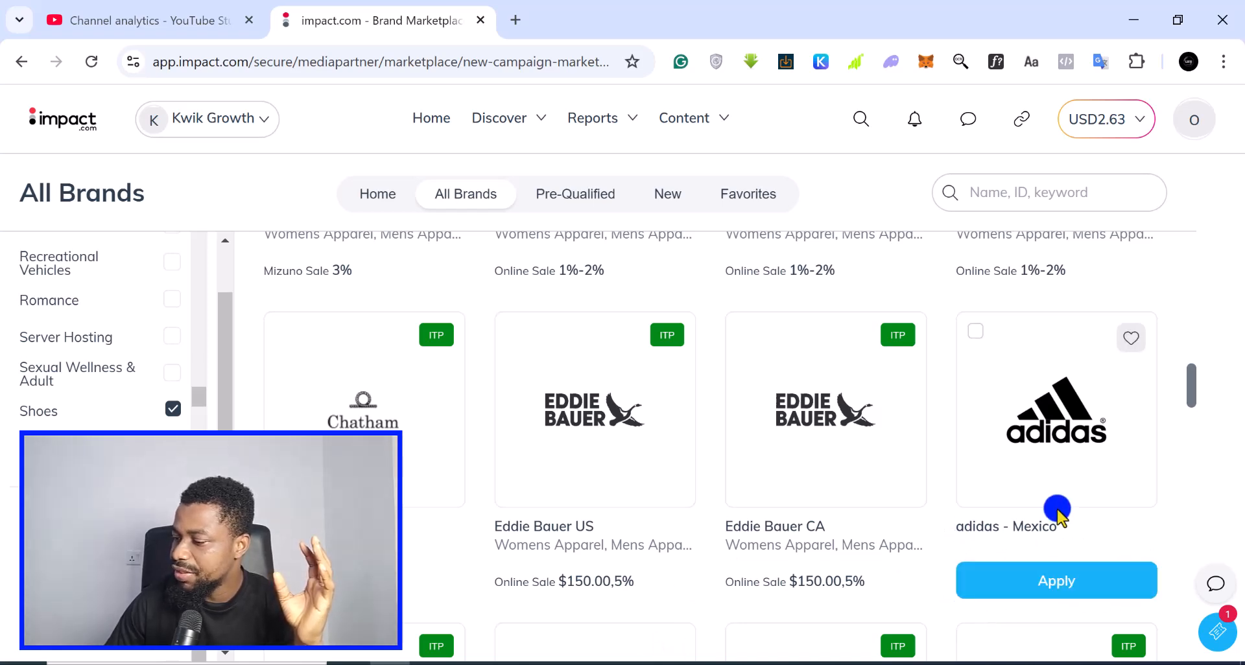
scroll(607, 552, "up", 3)
scroll(609, 557, "up", 2)
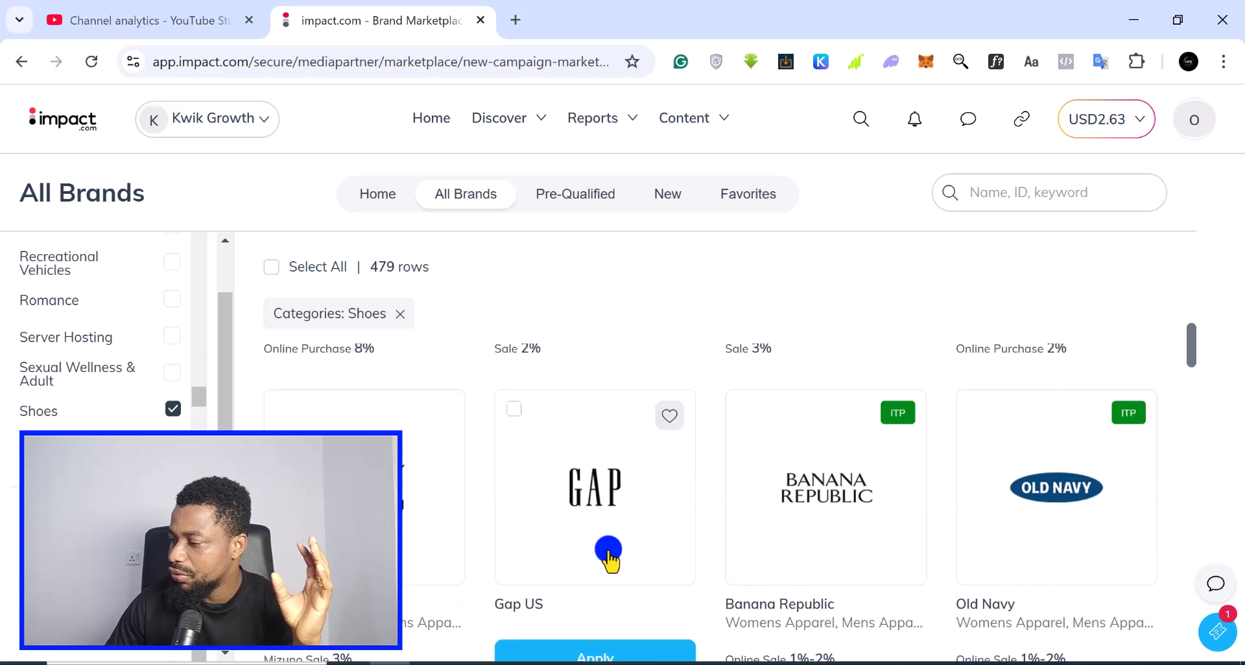
scroll(610, 555, "down", 2)
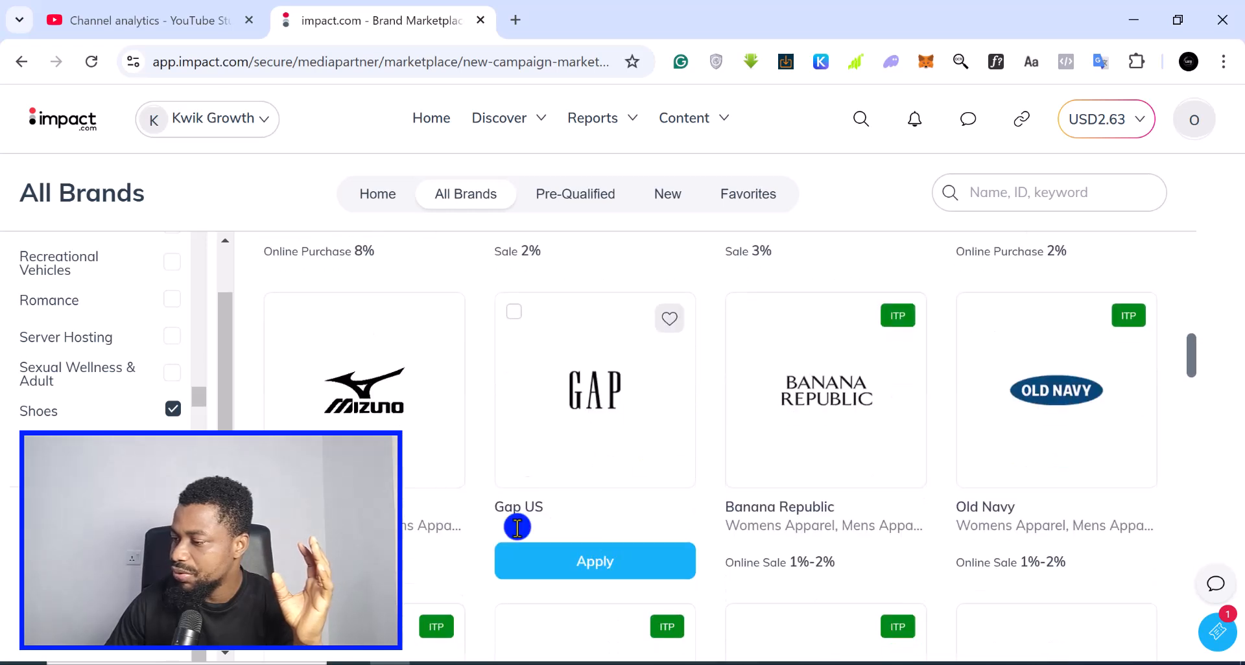
left_click(599, 413)
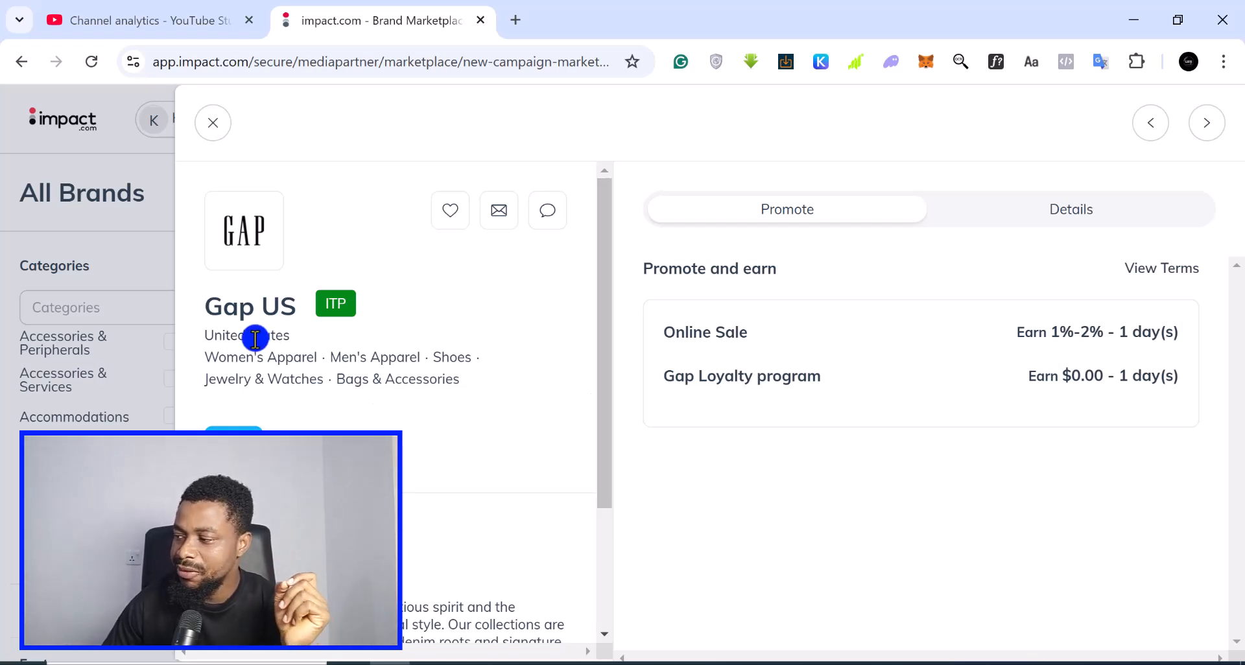
left_click_drag(289, 336, 203, 342)
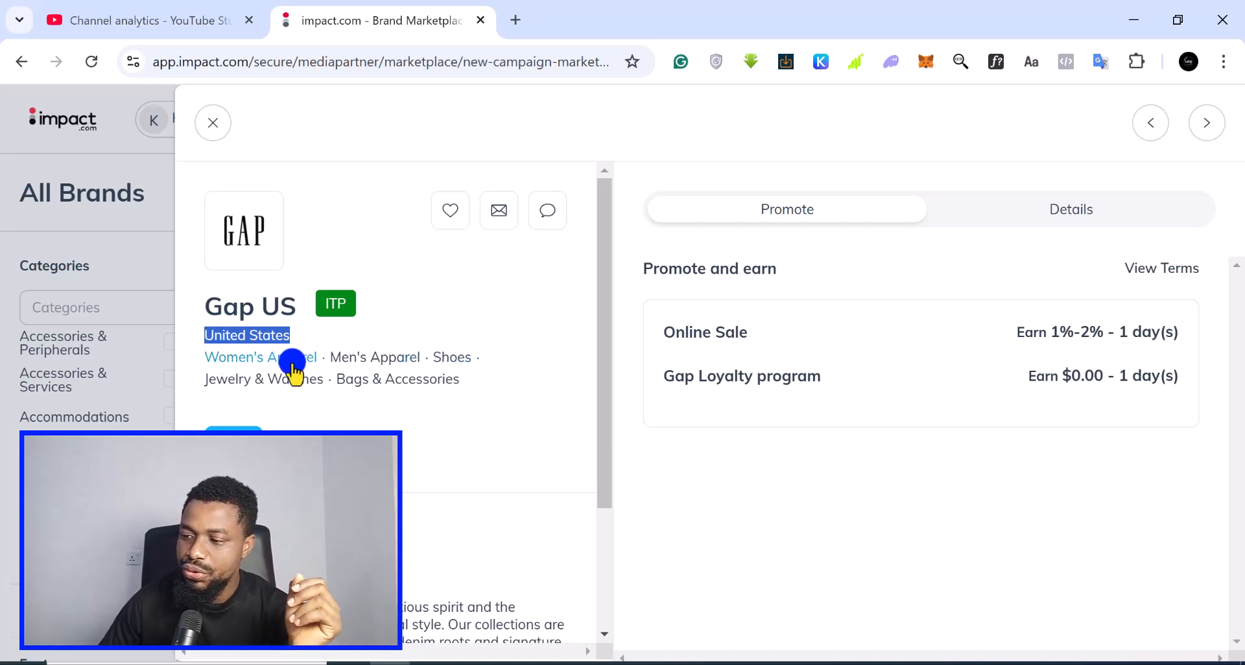
- Review the Gap US description and highlight the payout terms for Online Sale and the Gap Loyalty program
scroll(402, 425, "down", 3)
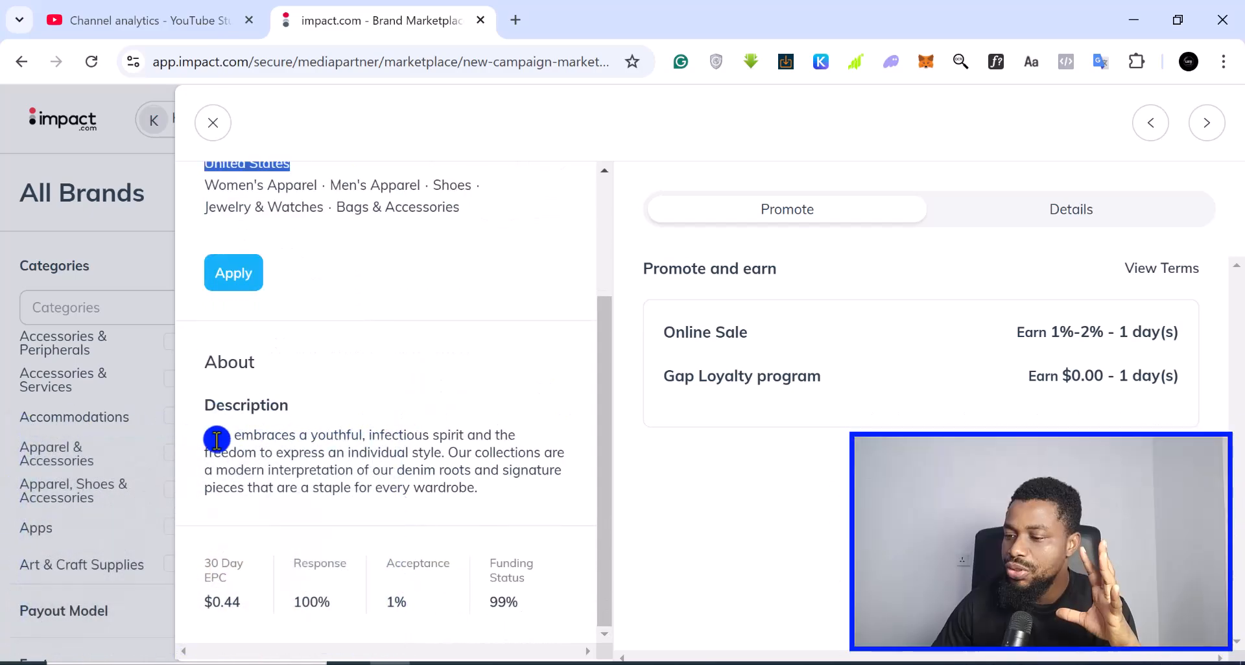
left_click_drag(208, 436, 502, 496)
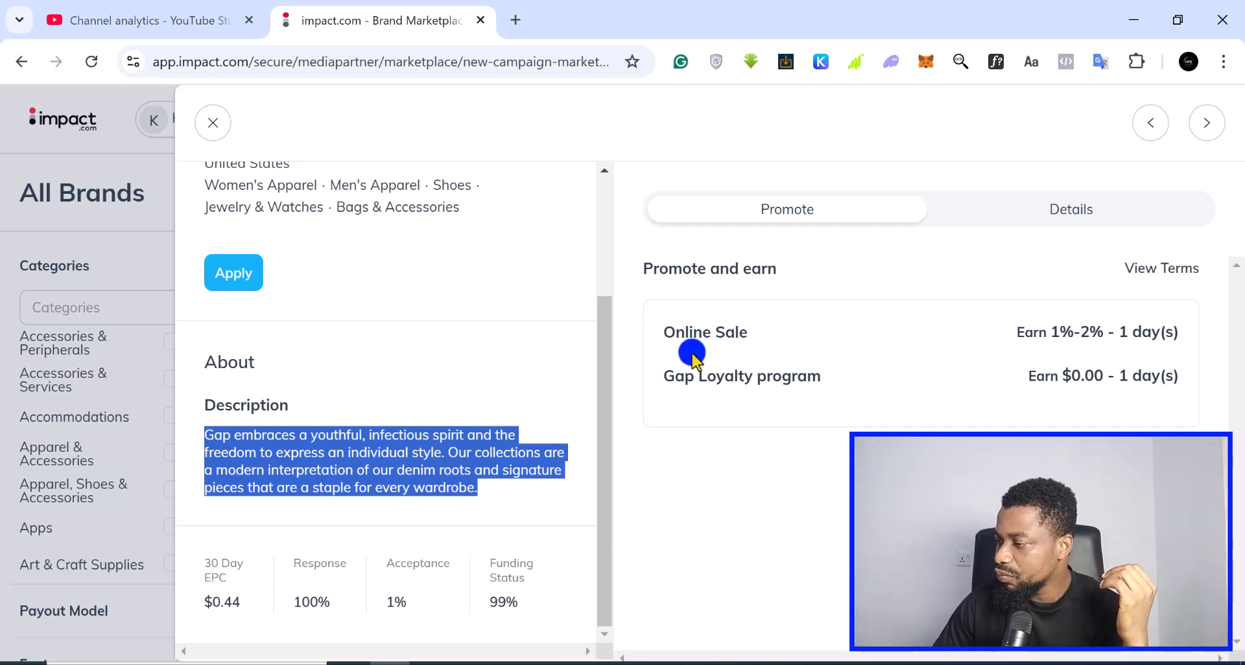
left_click_drag(663, 334, 769, 337)
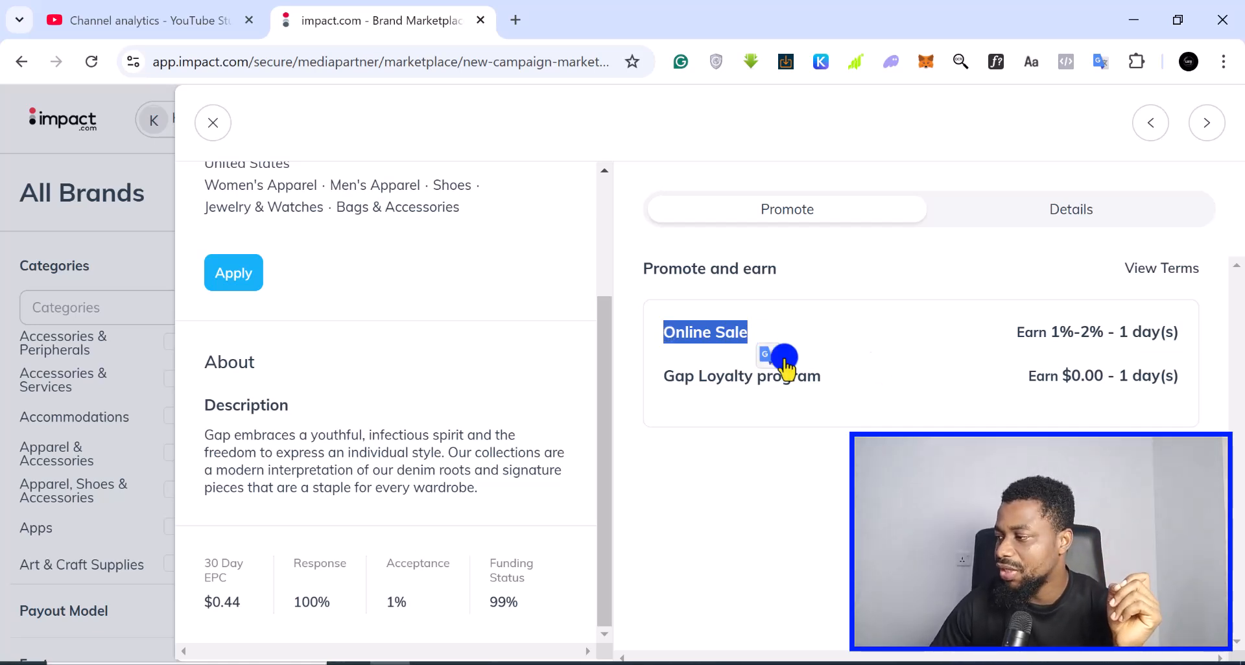
left_click_drag(1052, 333, 1152, 333)
left_click(1084, 335)
left_click_drag(1035, 376, 1155, 378)
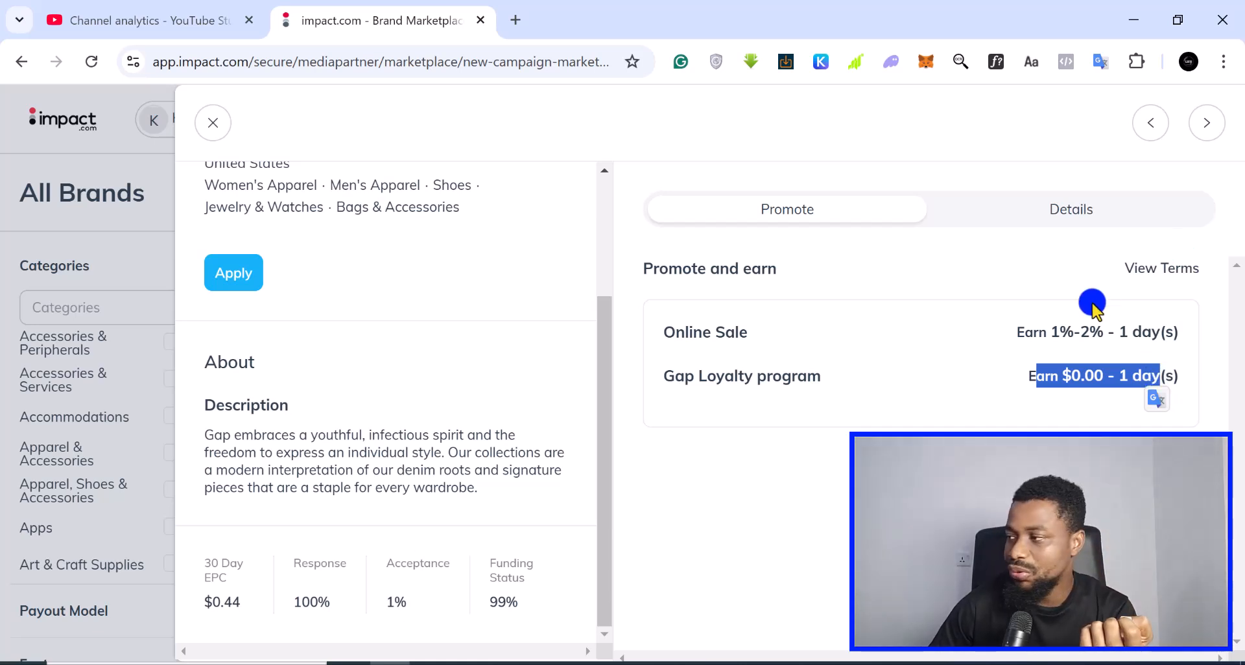
- Examine the Gap US service area, tracking options, program details and company information, and return to the Shoes brands
left_click(1067, 207)
left_click_drag(647, 268, 809, 276)
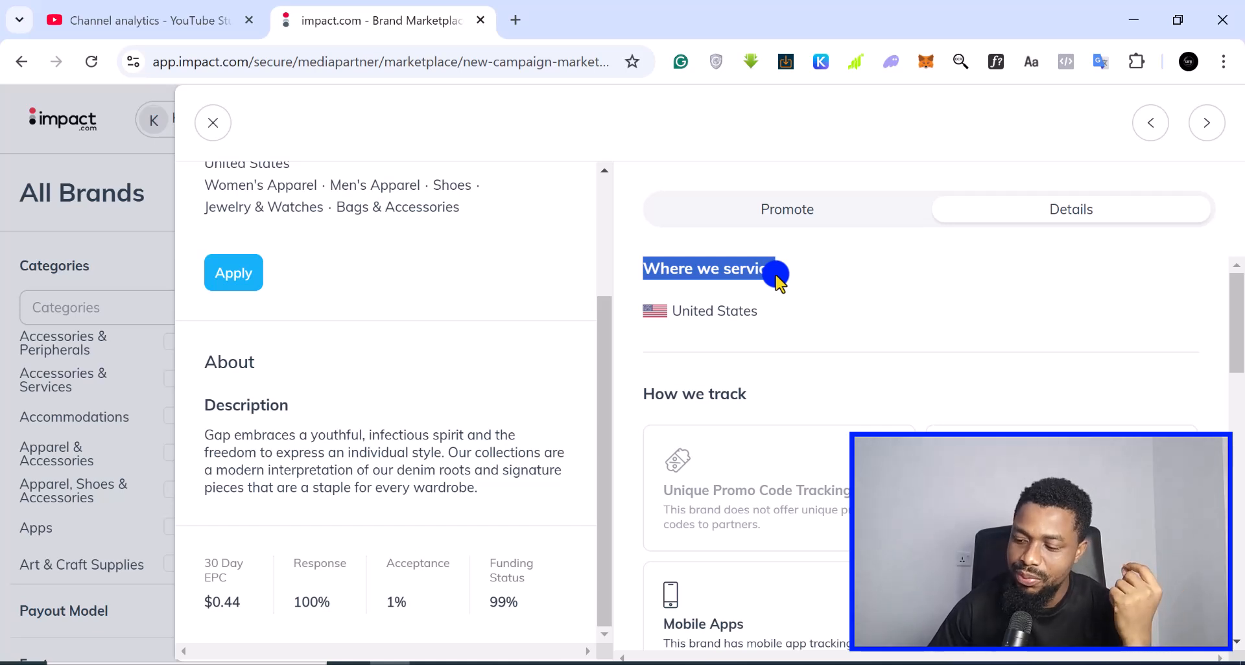
scroll(777, 279, "down", 6)
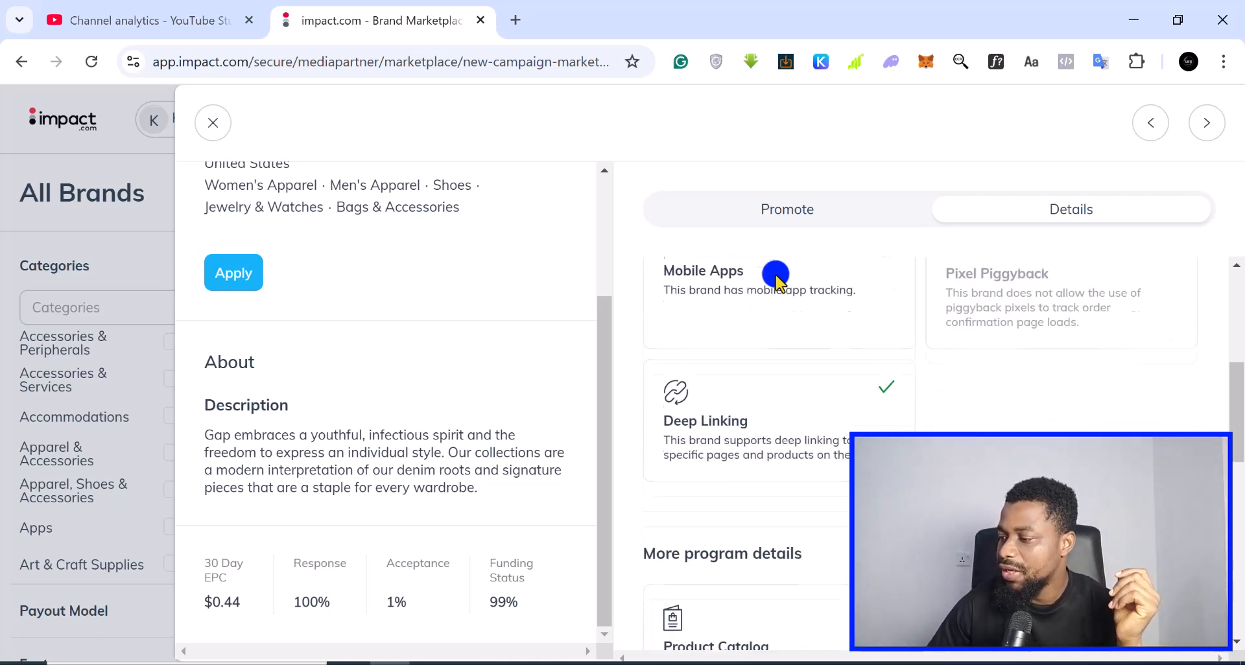
scroll(777, 279, "down", 7)
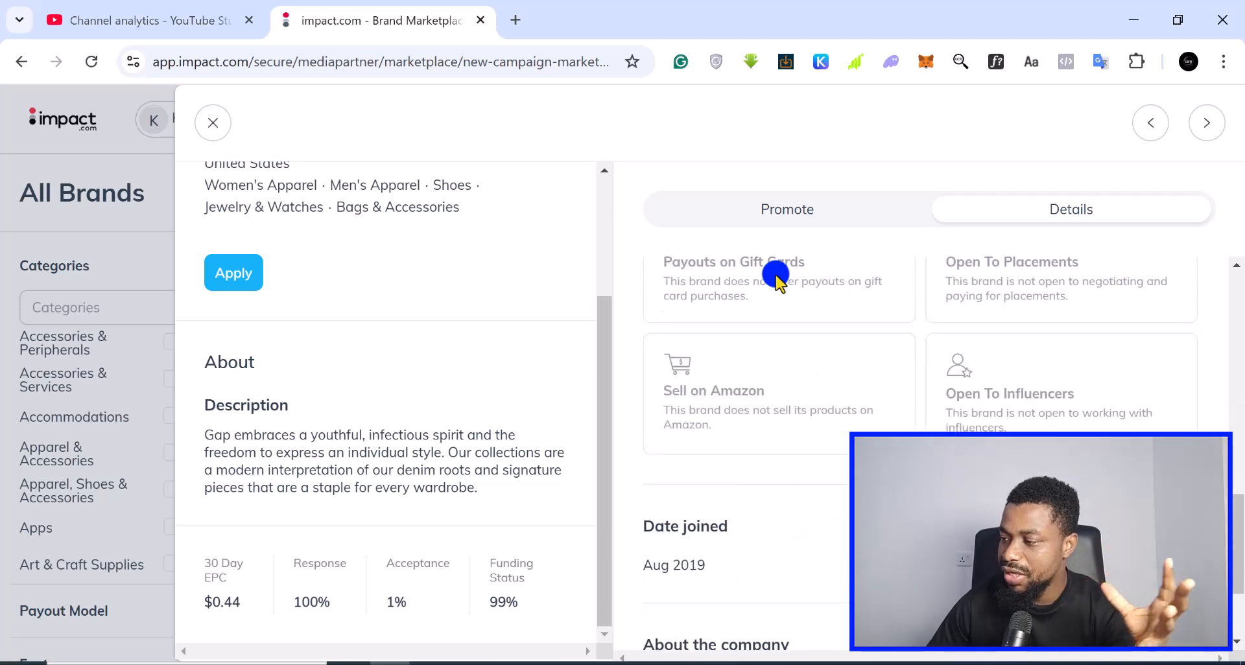
scroll(776, 279, "down", 2)
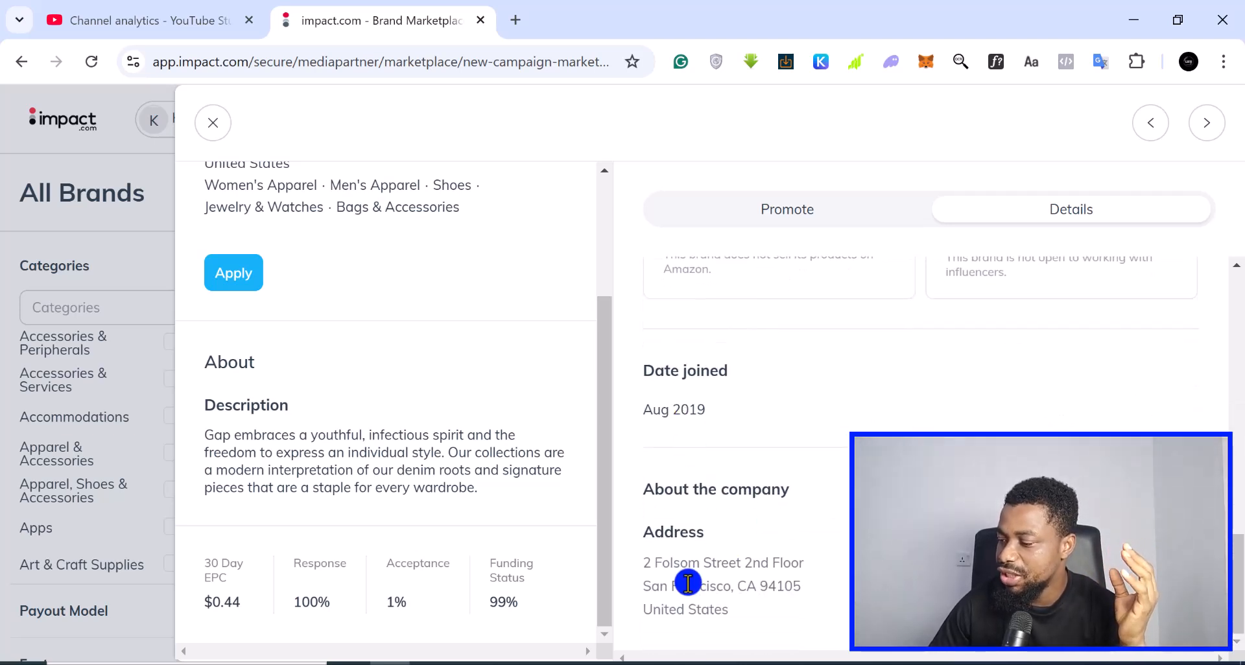
scroll(763, 588, "up", 12)
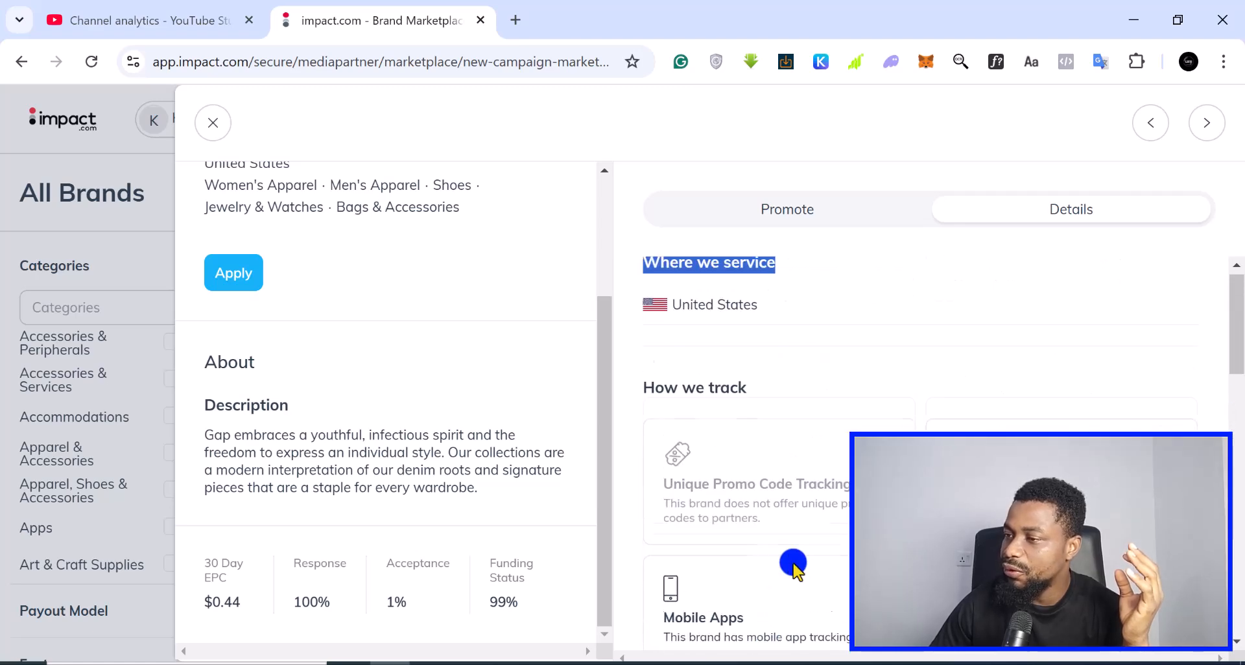
left_click(204, 125)
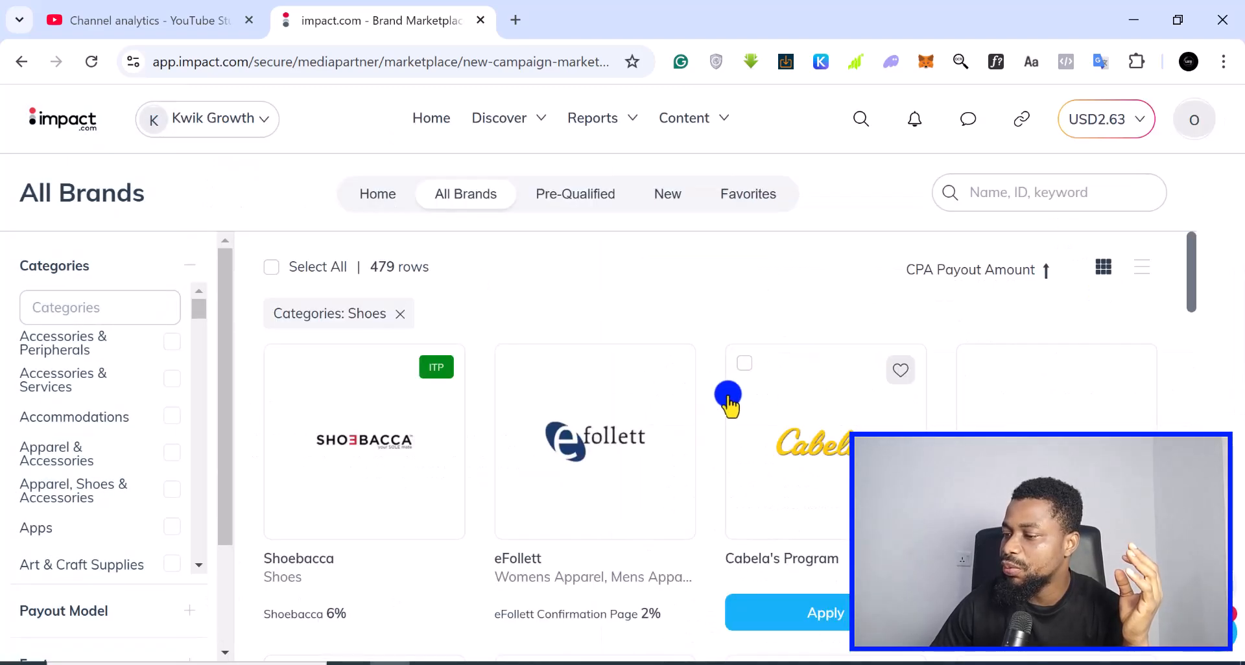
- Find Kohl's further down the Shoes brands, open its details and highlight its sale commission rate
scroll(617, 413, "down", 3)
scroll(617, 413, "down", 2)
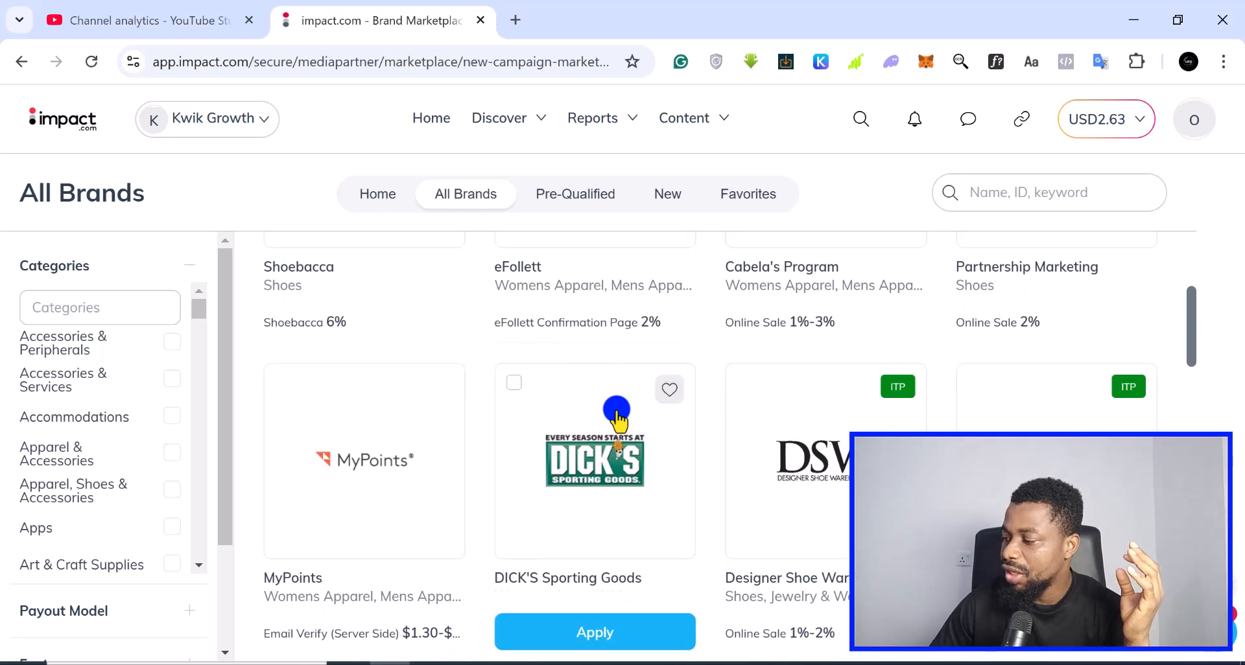
scroll(617, 415, "down", 4)
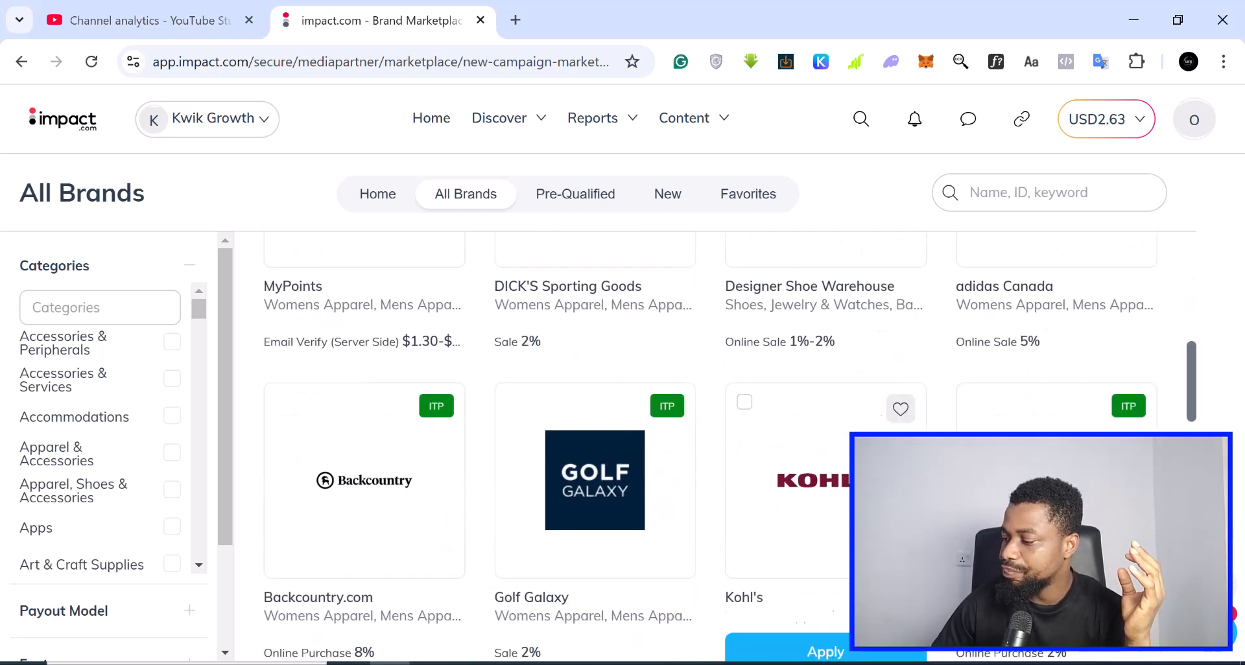
scroll(797, 490, "down", 2)
left_click(771, 397)
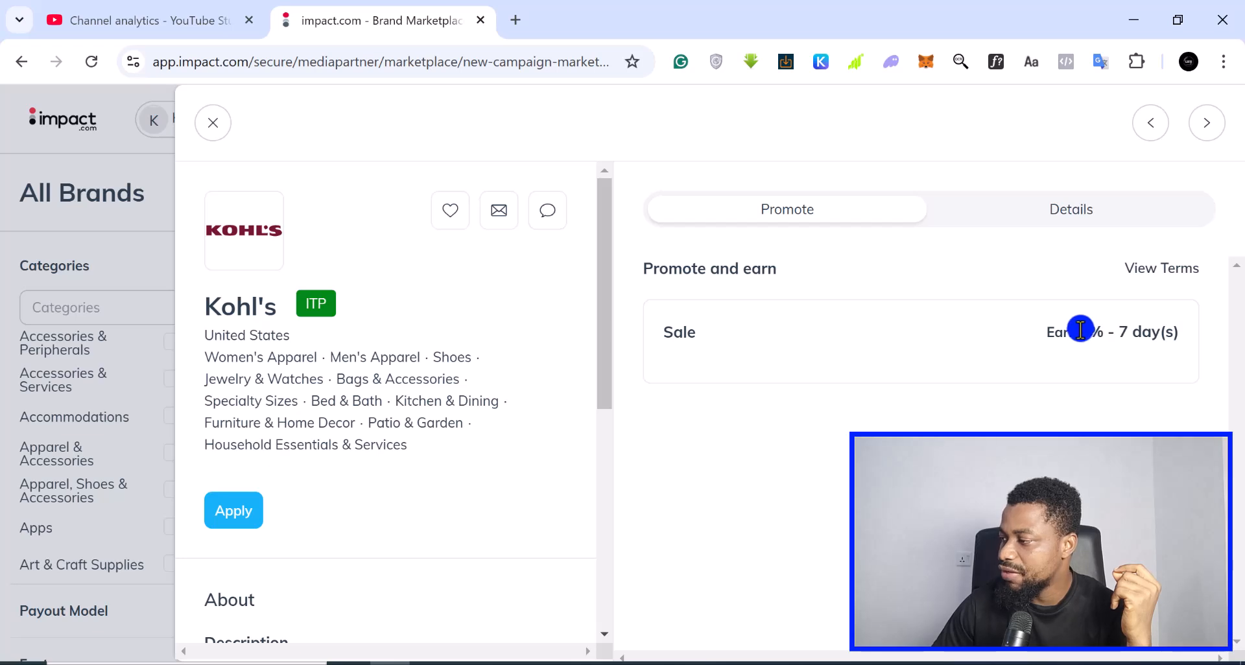
left_click_drag(1076, 335, 1095, 332)
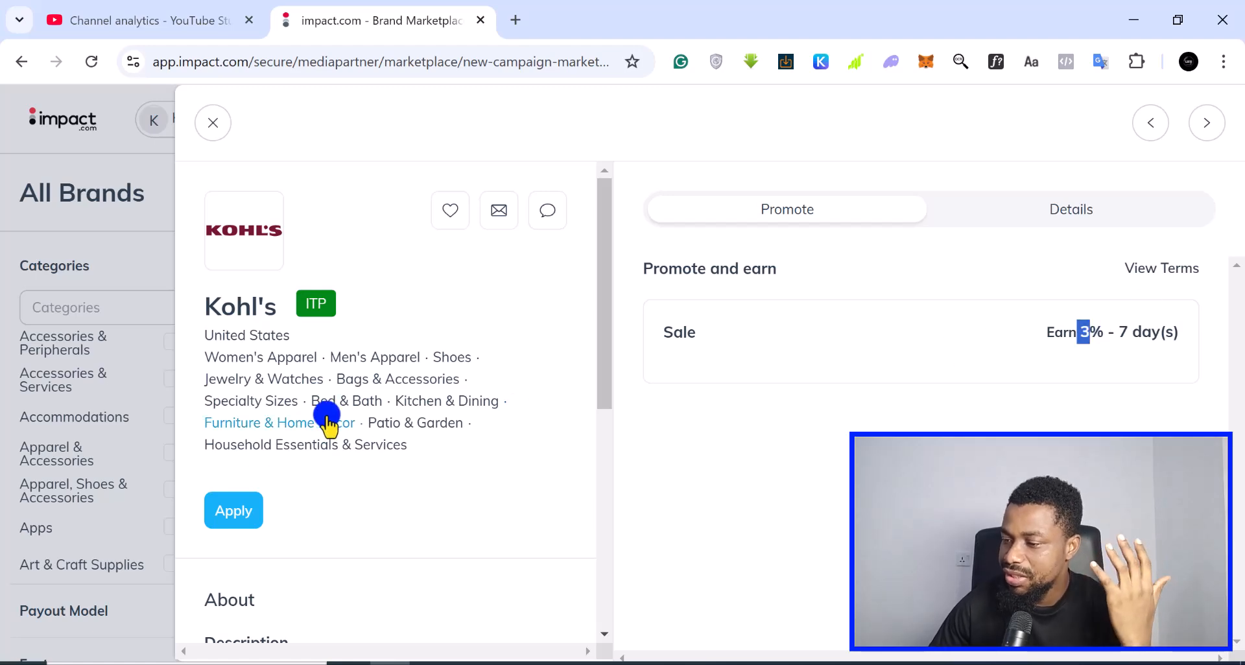
- Check the Kohl's description, service area and tracking details, and return to the brand list
scroll(320, 423, "down", 6)
scroll(429, 408, "up", 6)
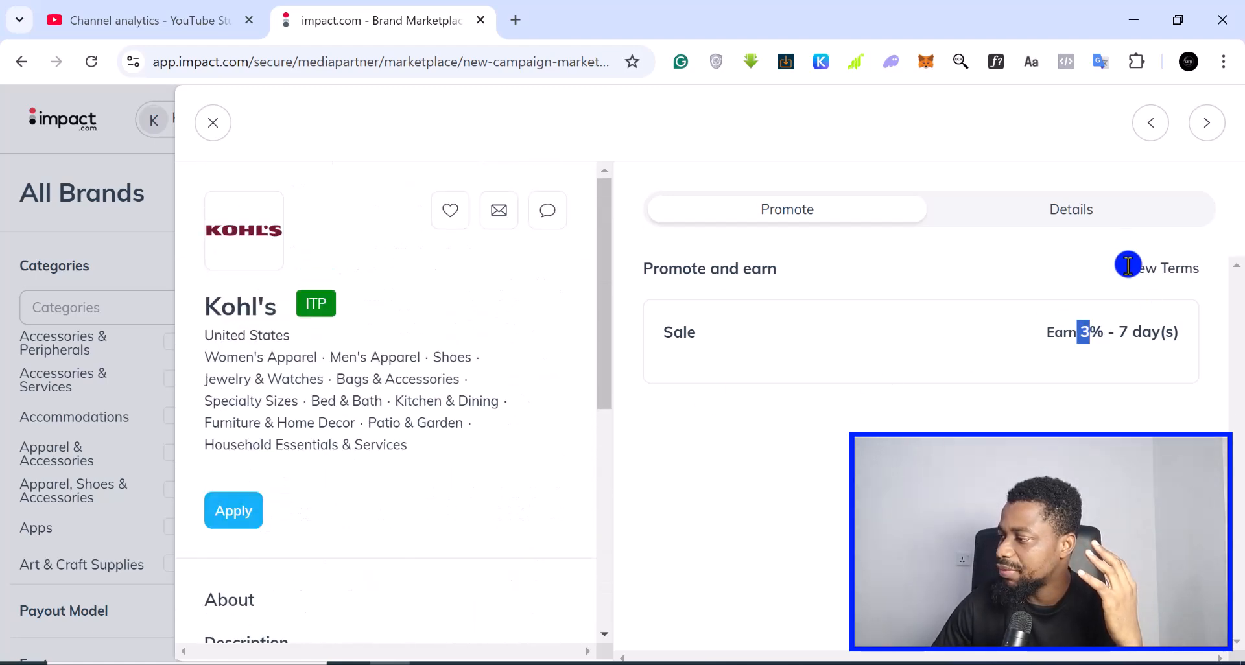
left_click(1079, 208)
scroll(868, 430, "down", 2)
scroll(850, 426, "up", 2)
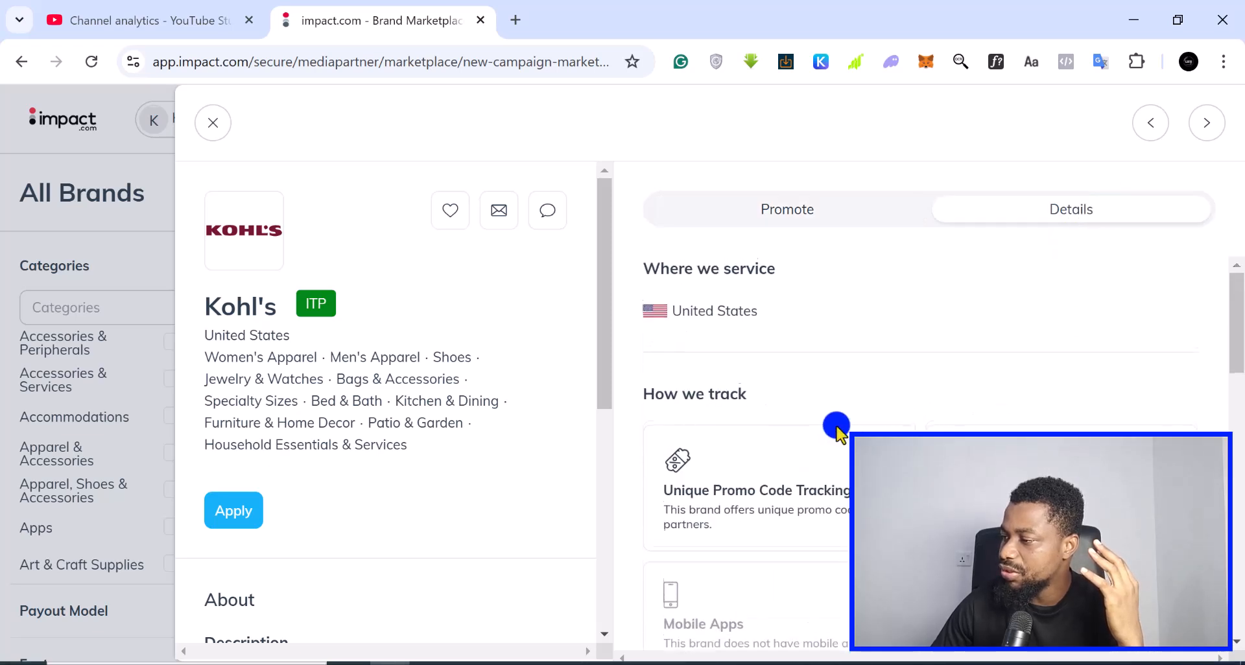
left_click(746, 214)
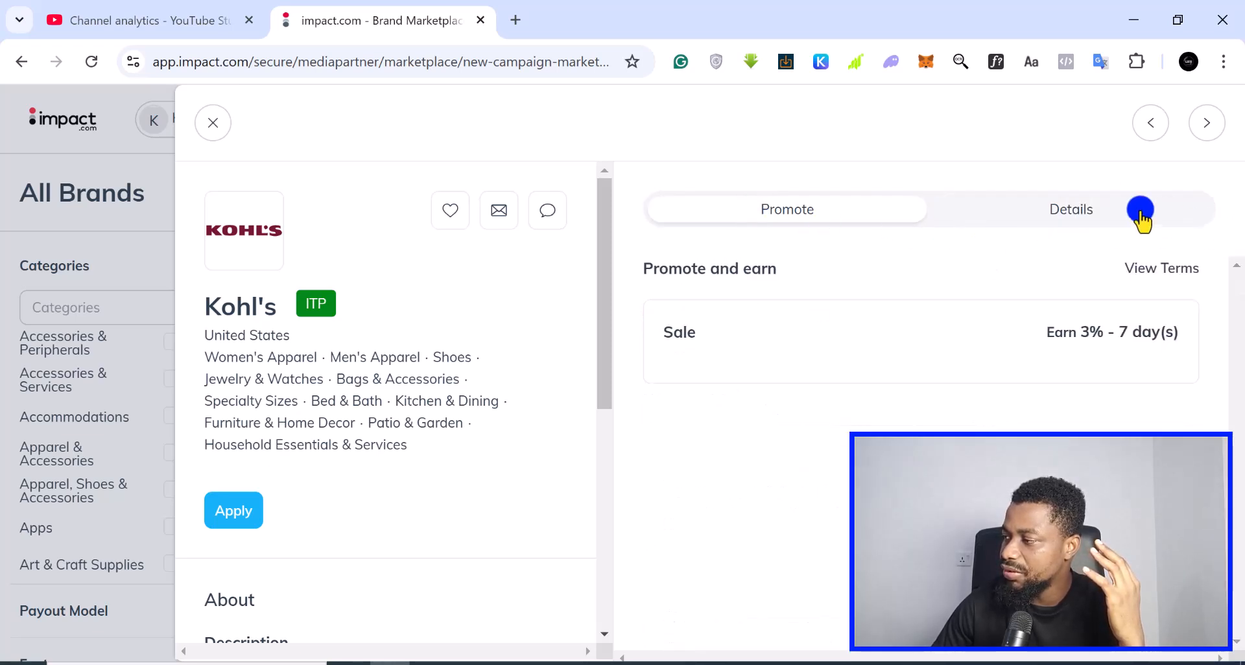
left_click(210, 126)
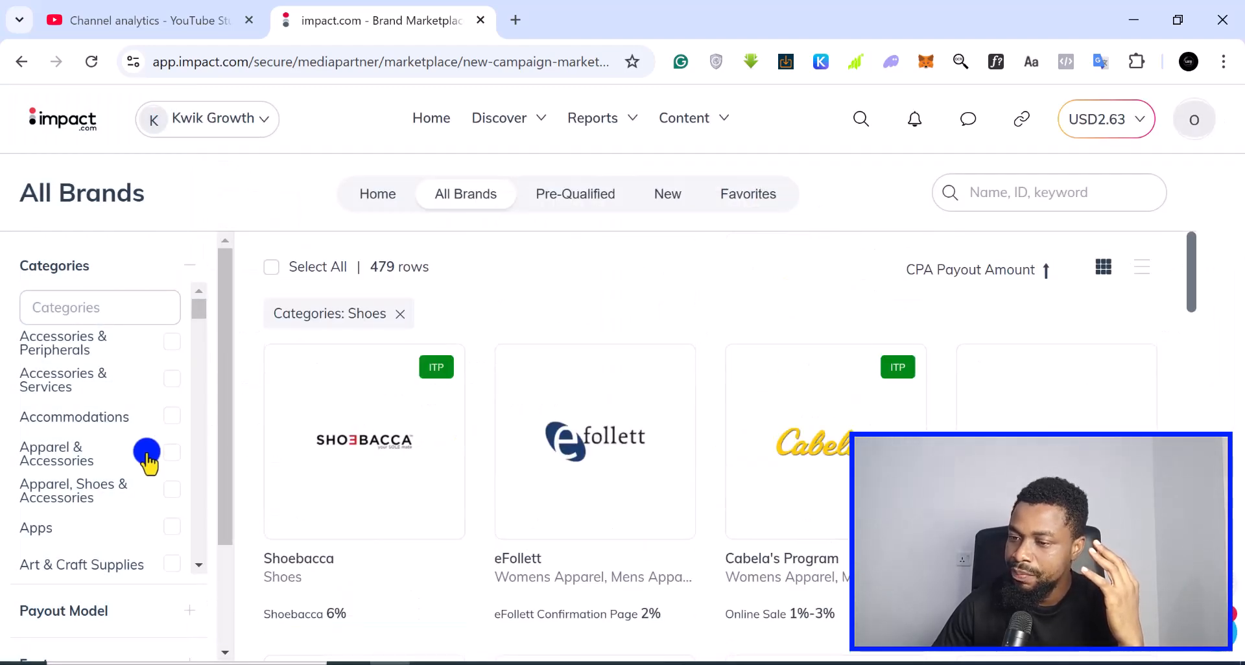
- Filter the brands by the Gaming category and remove the Shoes category filter
scroll(150, 458, "down", 5)
scroll(150, 457, "down", 9)
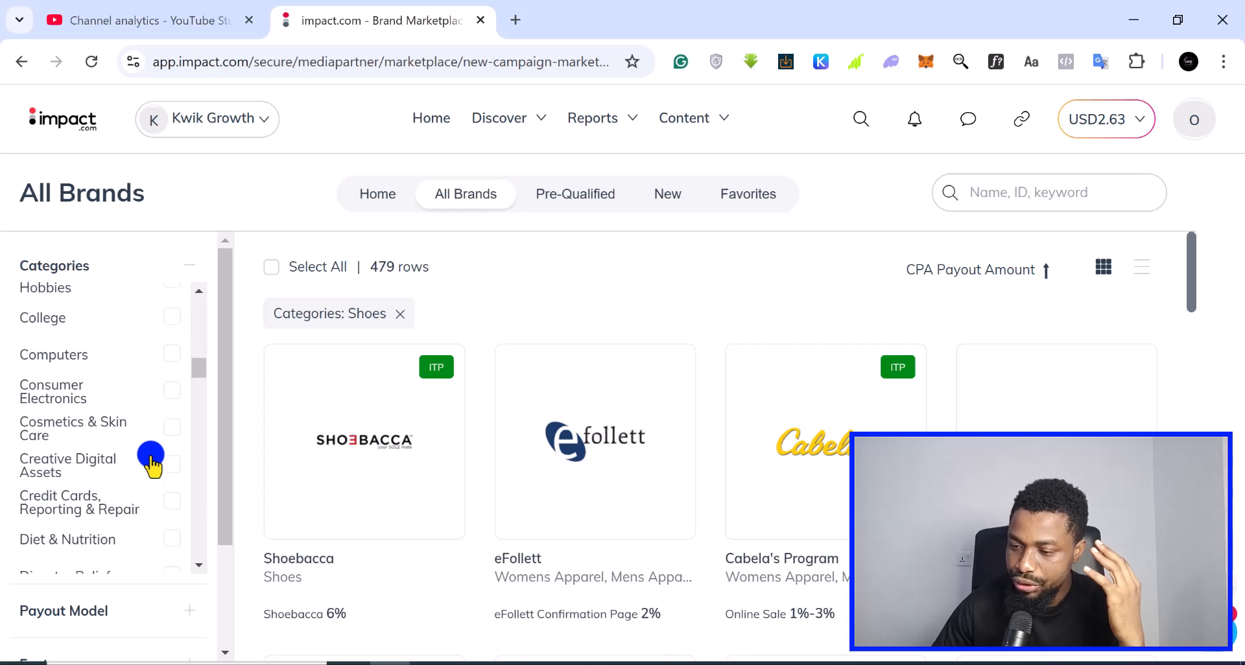
scroll(150, 458, "down", 5)
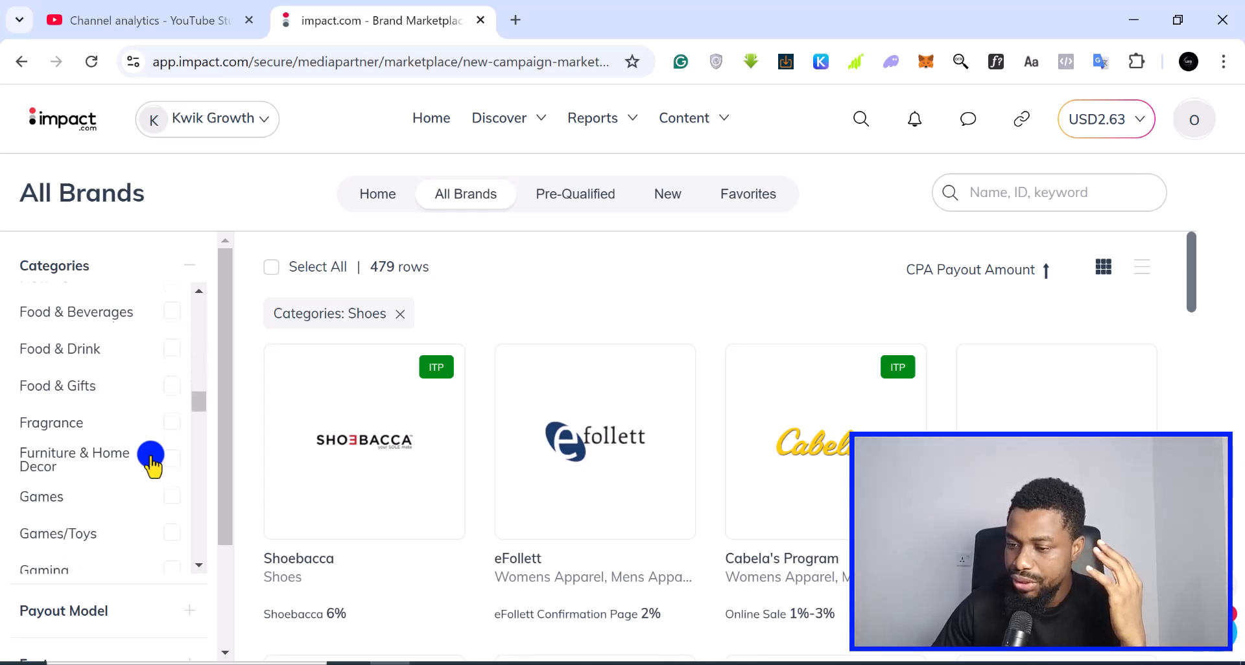
scroll(150, 457, "down", 5)
scroll(153, 461, "up", 3)
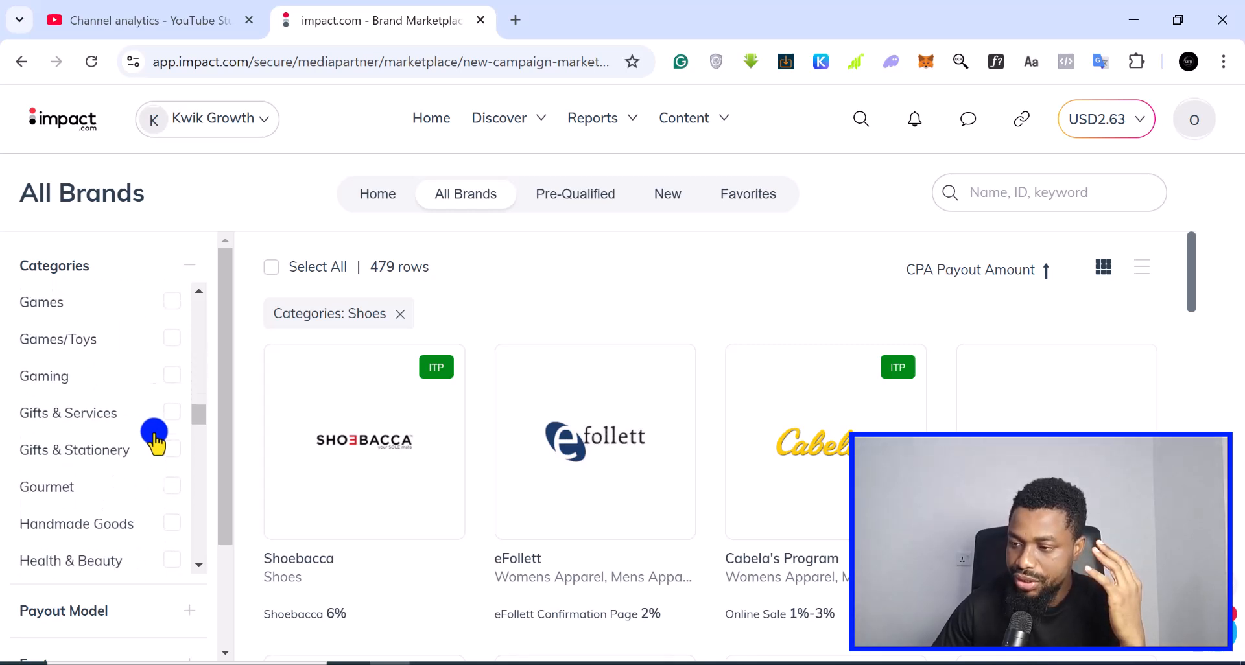
left_click(171, 374)
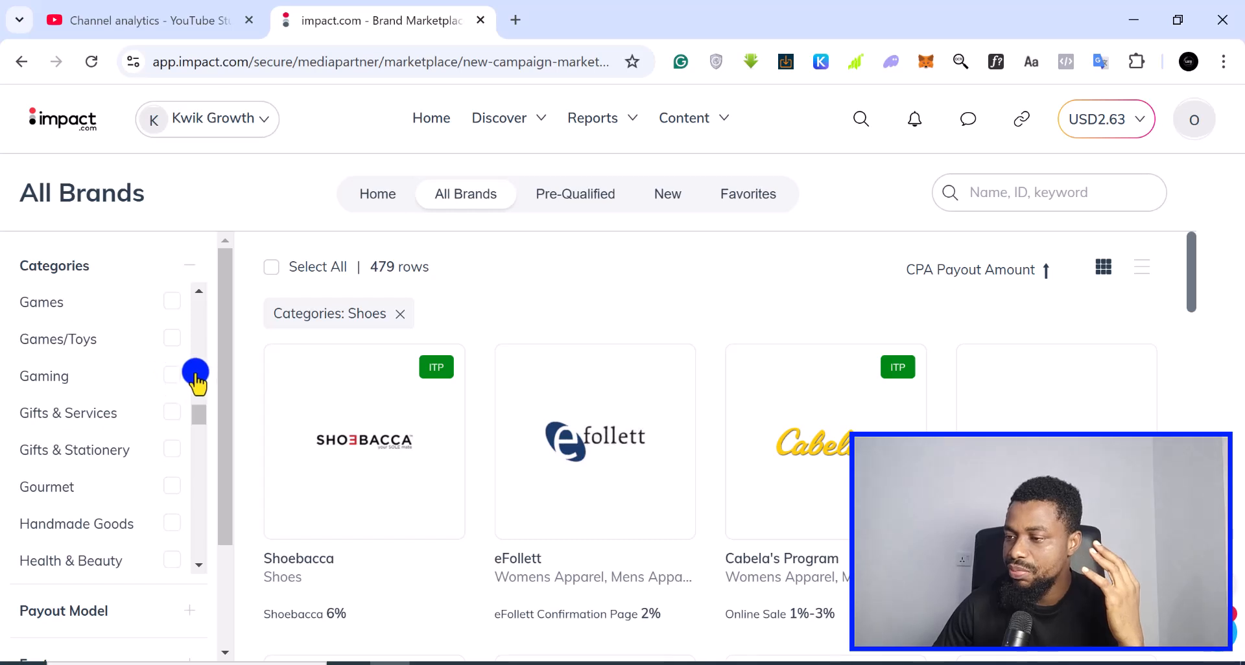
left_click(400, 314)
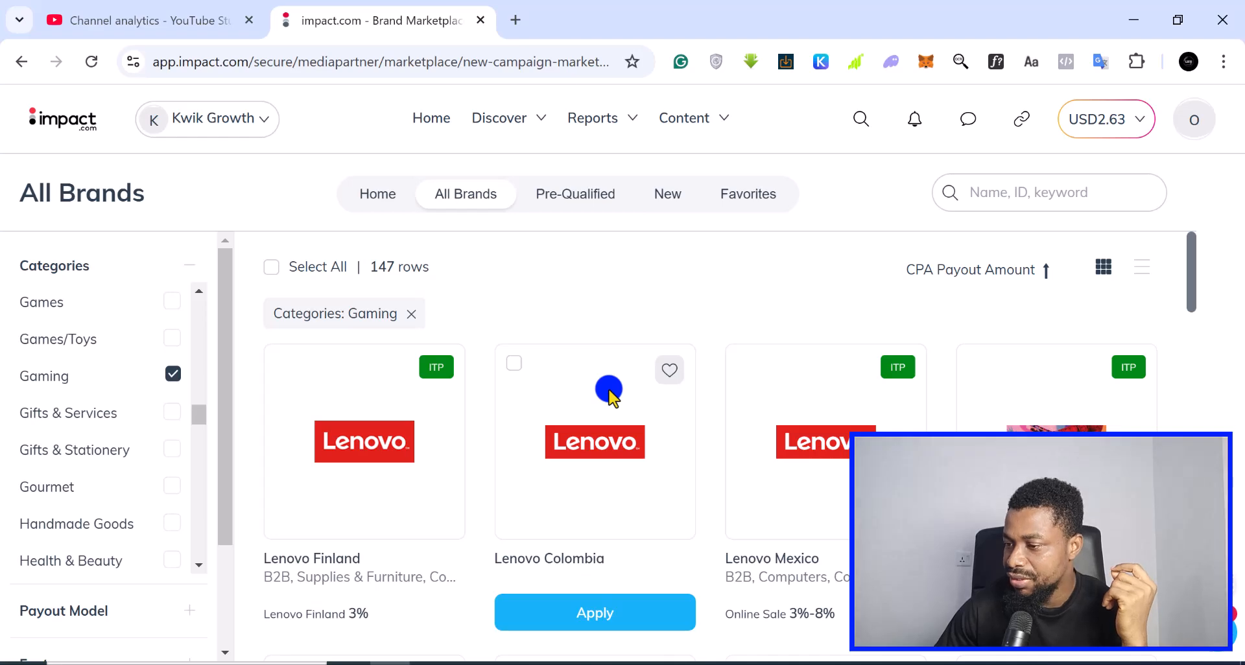
- Open Logitech - US, Canada & Mexico from the Gaming brands, highlight its sale payout terms and review its description
scroll(602, 396, "down", 5)
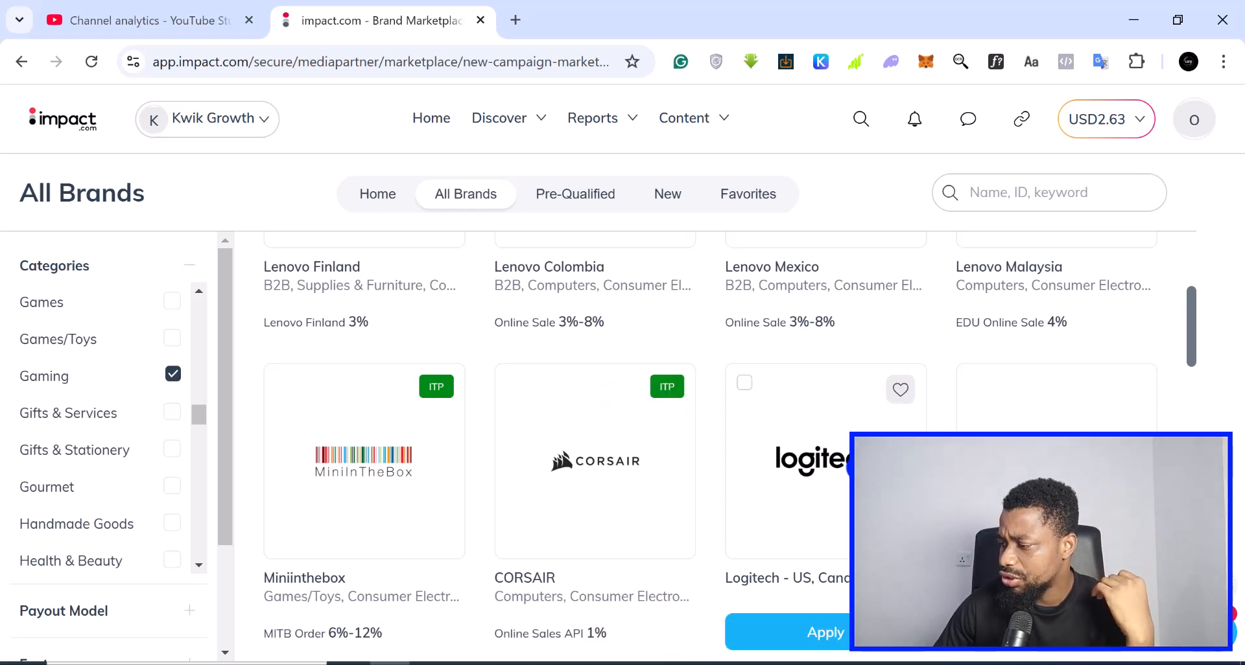
left_click(793, 475)
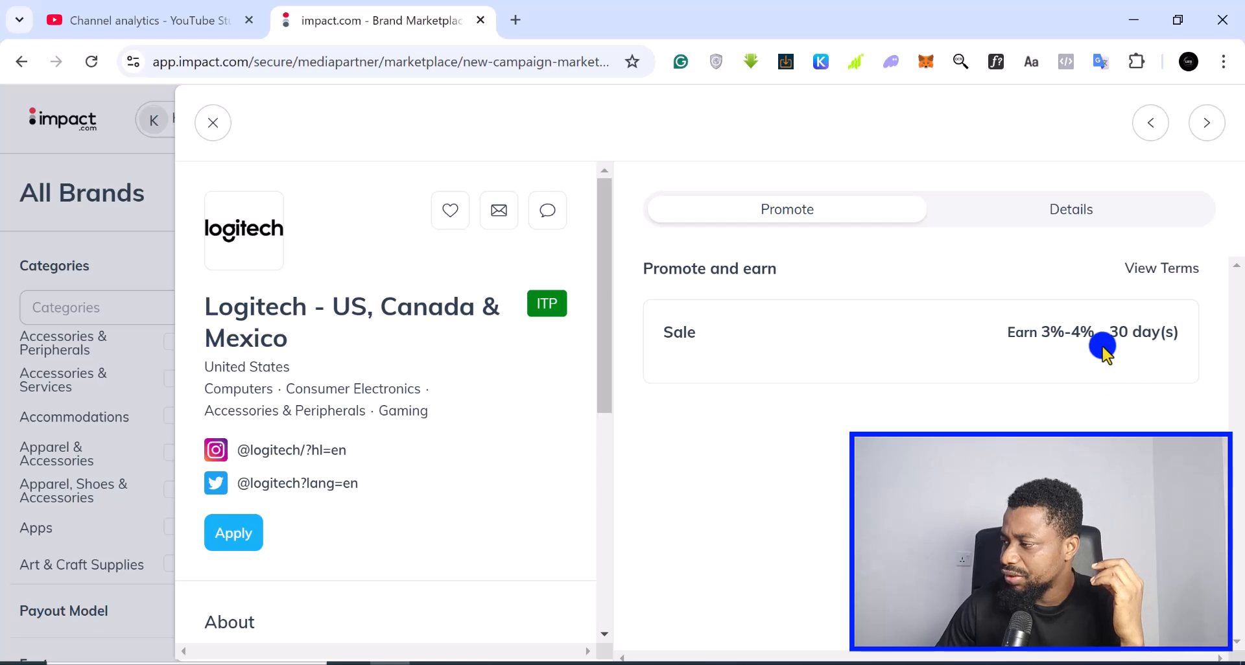
left_click_drag(1041, 332, 1143, 332)
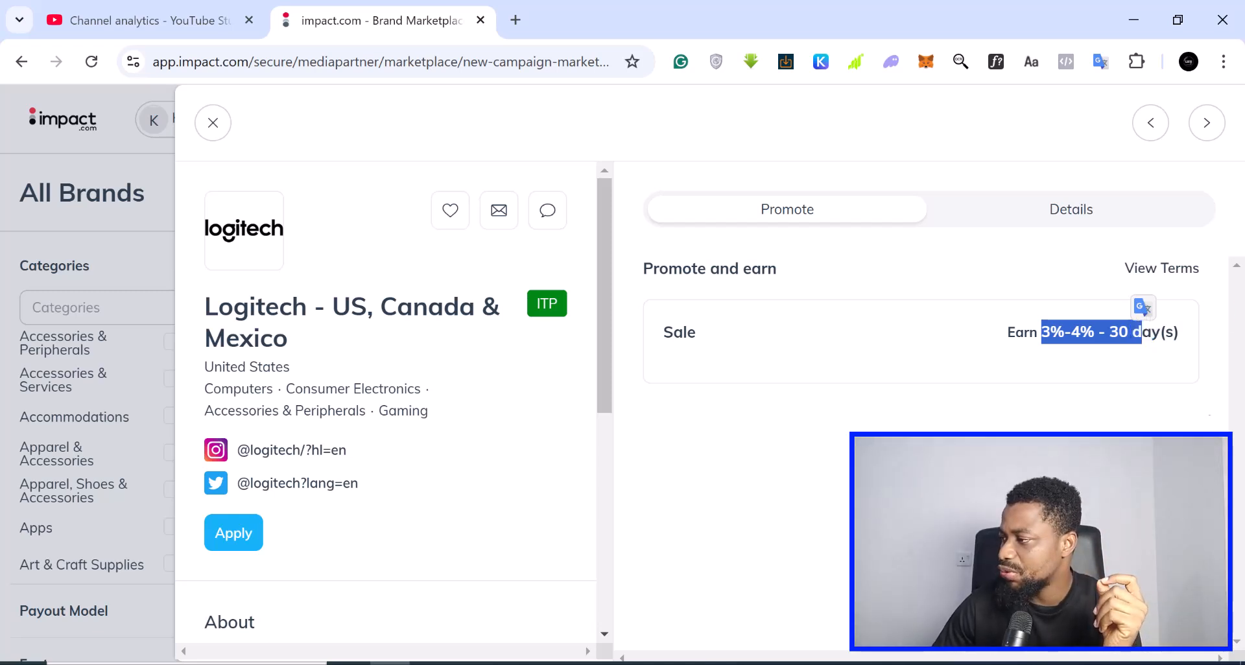
scroll(291, 574, "down", 3)
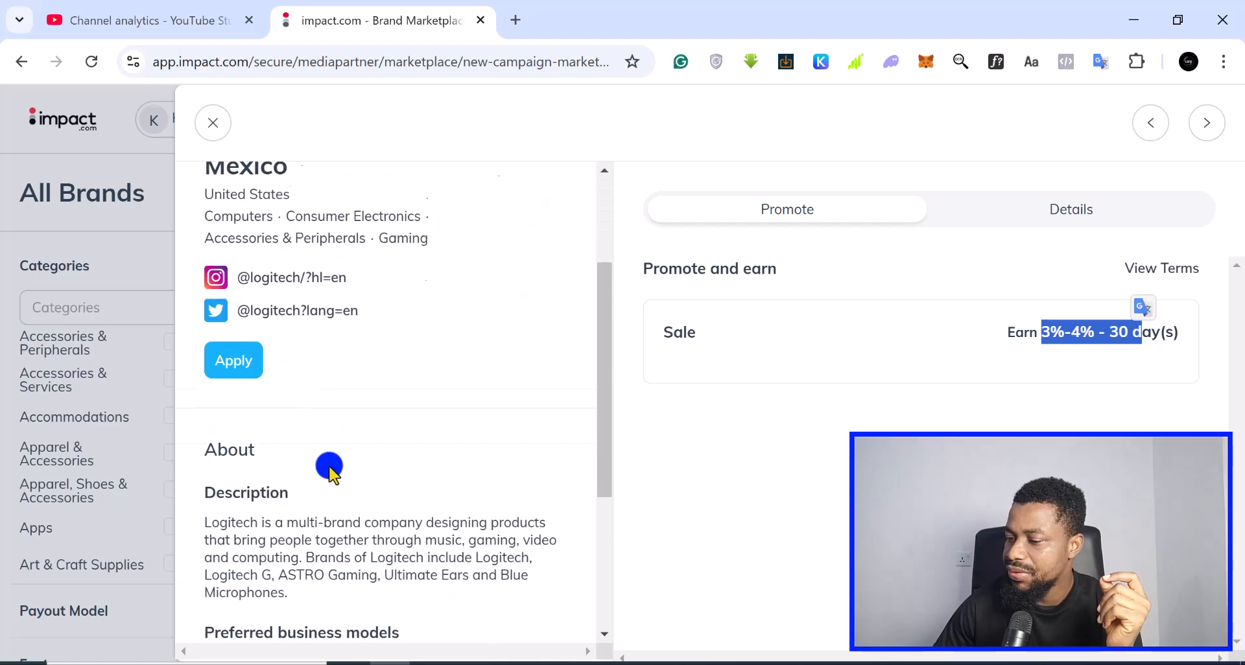
- Start an application to Logitech - US, Canada & Mexico and begin writing the reason for wanting to work on the campaign
left_click(238, 334)
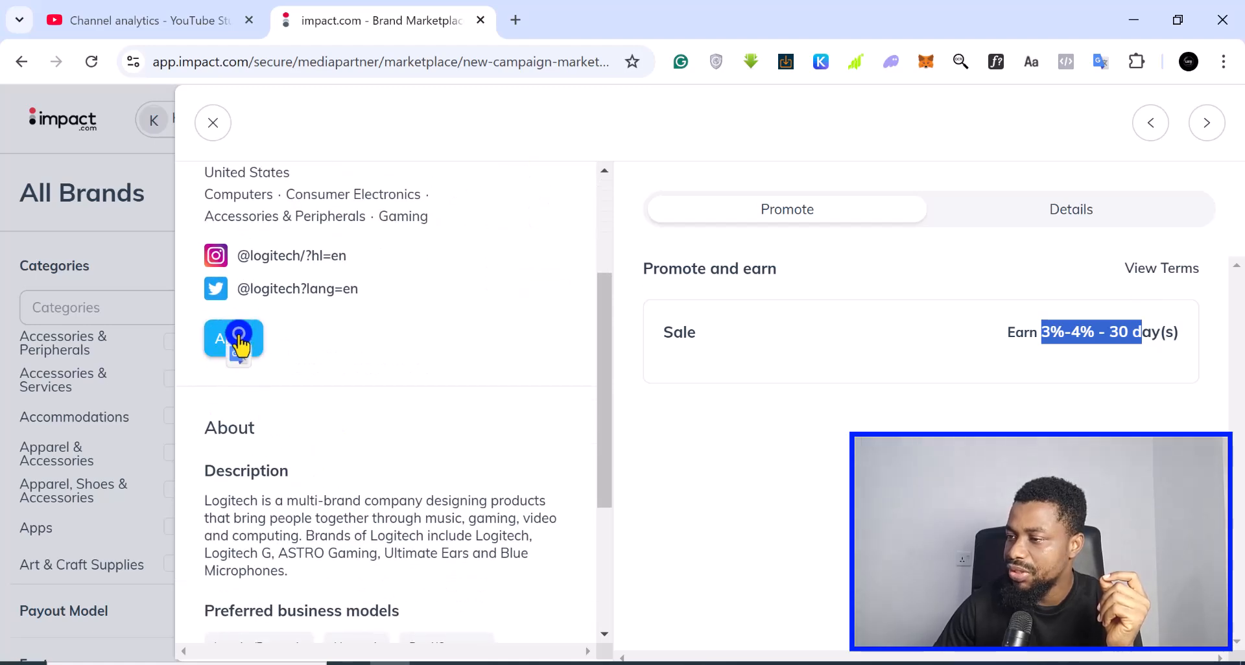
left_click(472, 448)
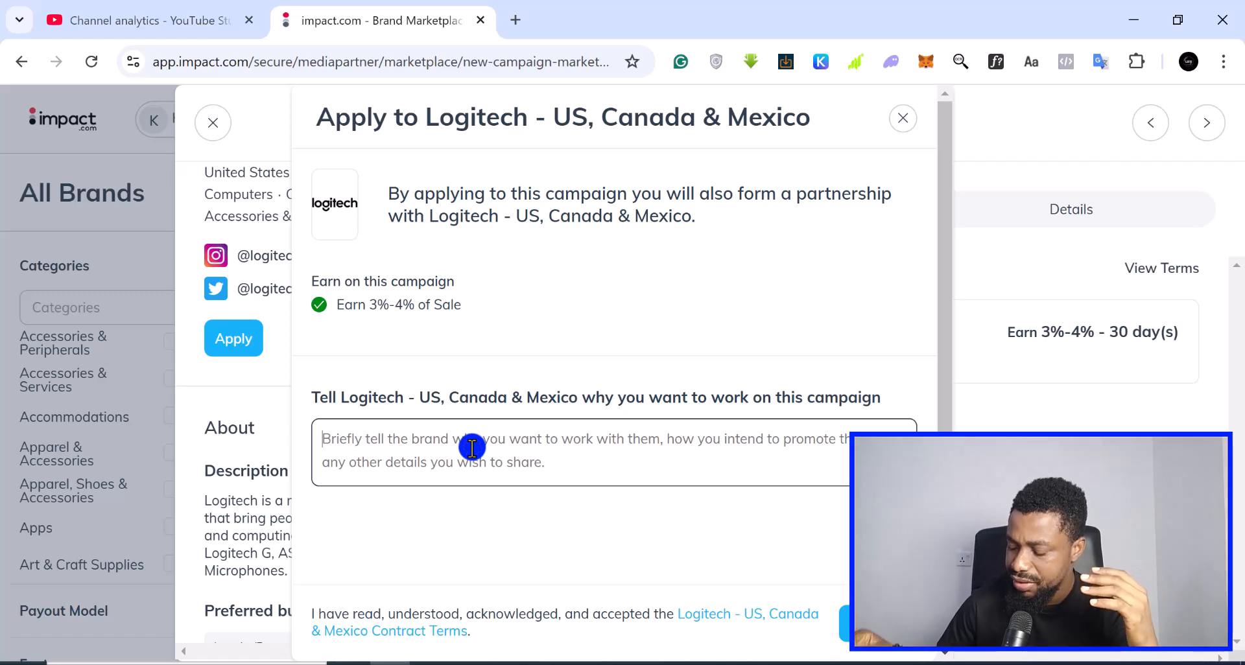
type("H")
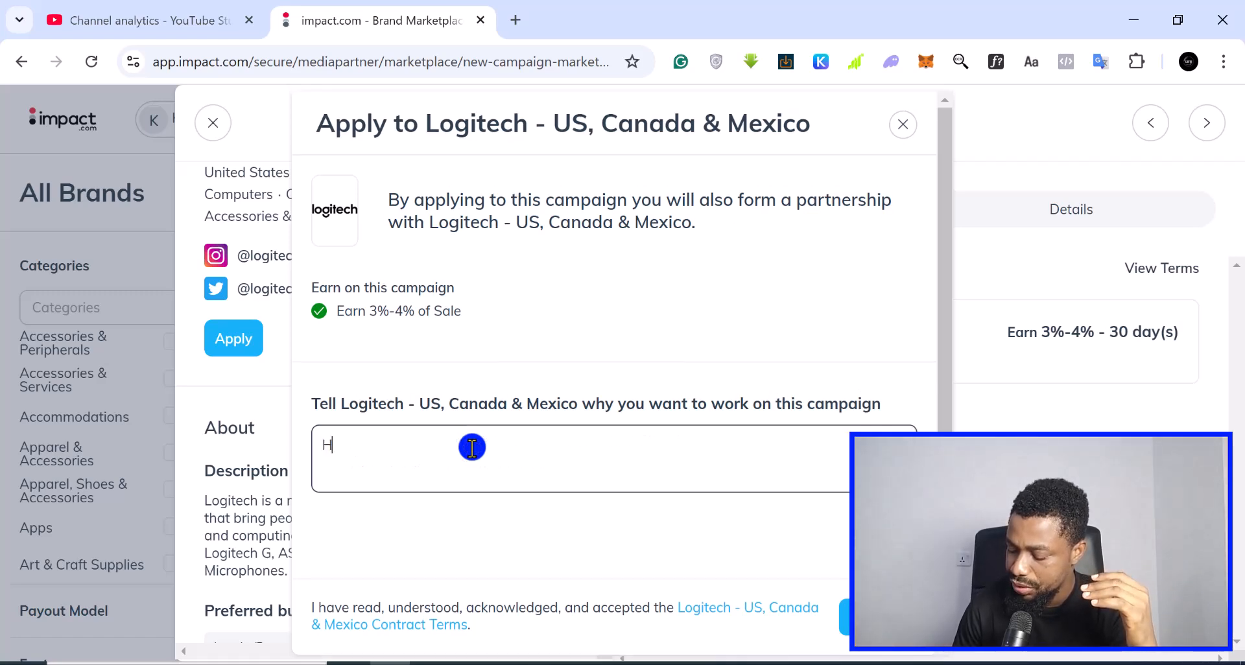